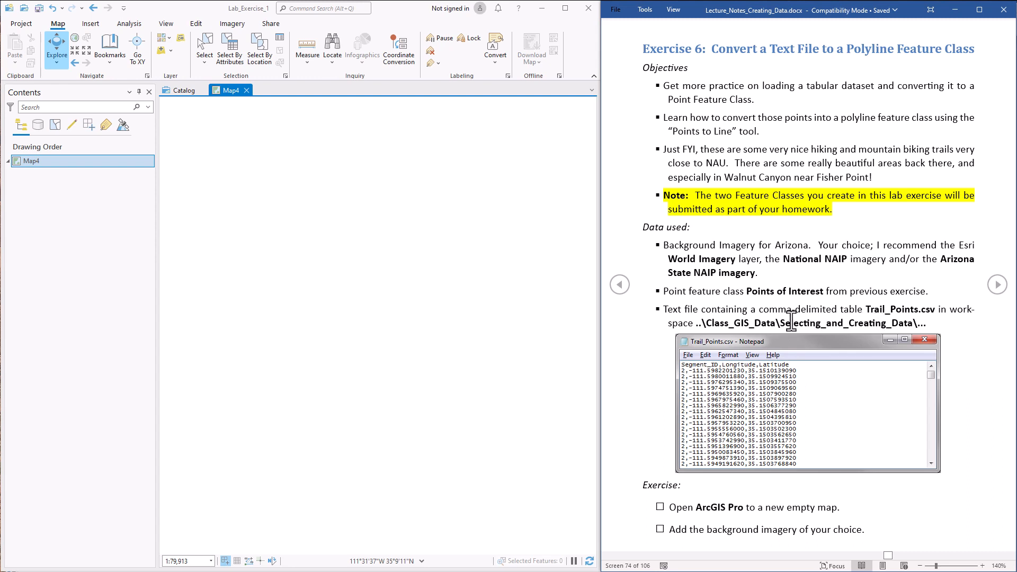
- Highlight the data folder path in the lecture notes and open Add Data for Map4
left_click_drag(781, 322, 913, 321)
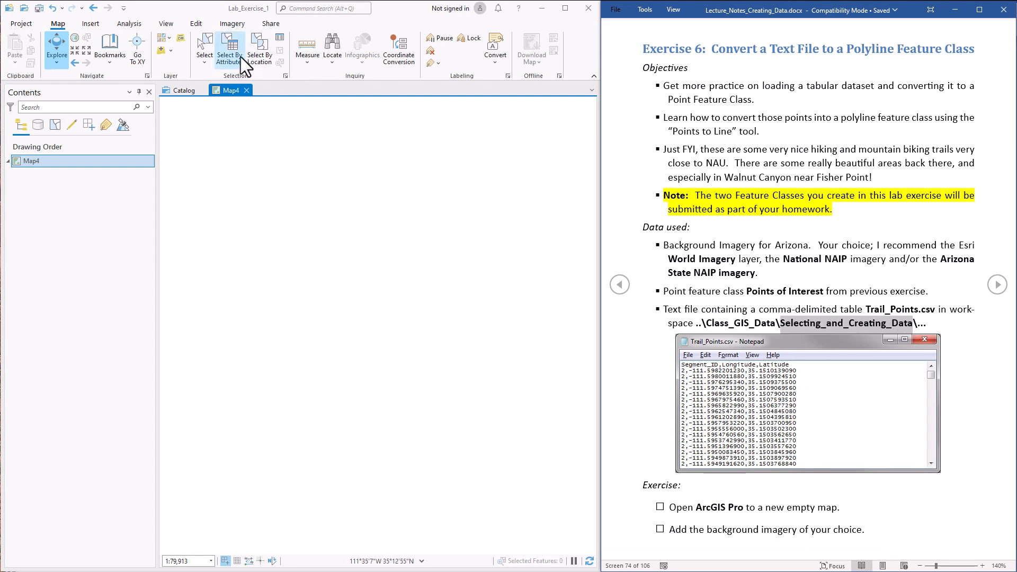
left_click(161, 51)
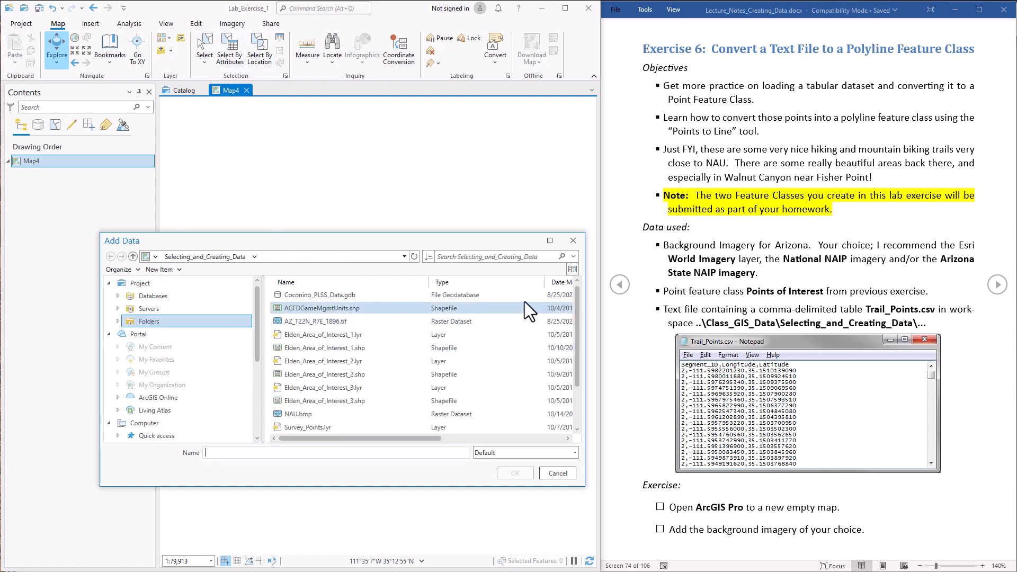
- Add Trail_Points.csv from Selecting_and_Creating_Data to Map4 as a standalone table
scroll(524, 301, "down", 2)
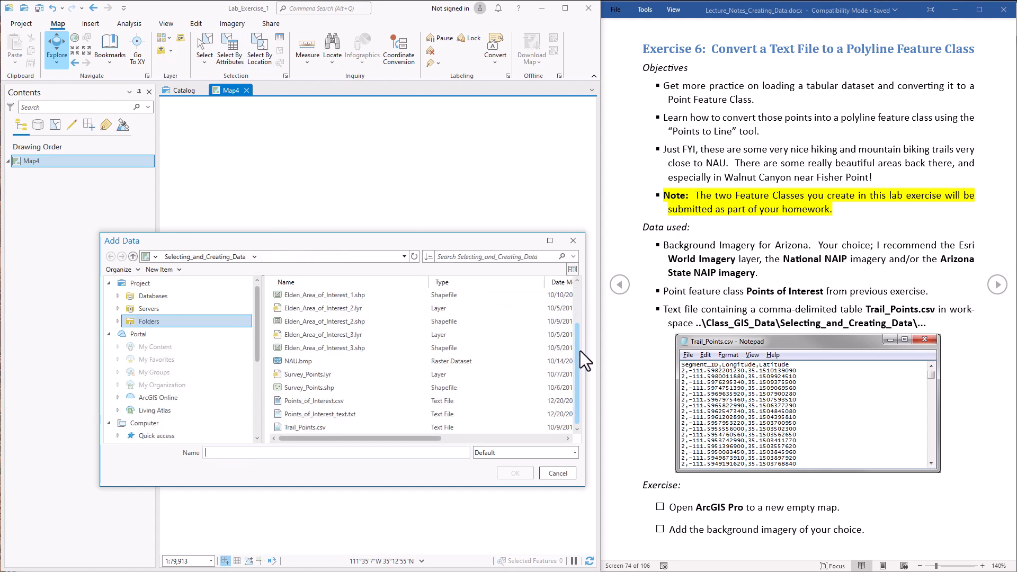
left_click(315, 429)
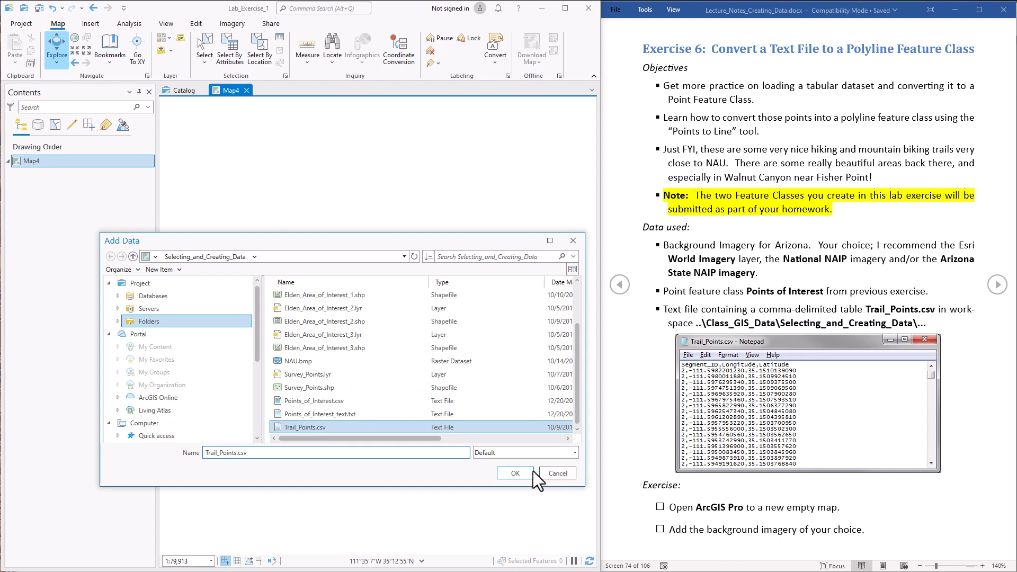
left_click(515, 473)
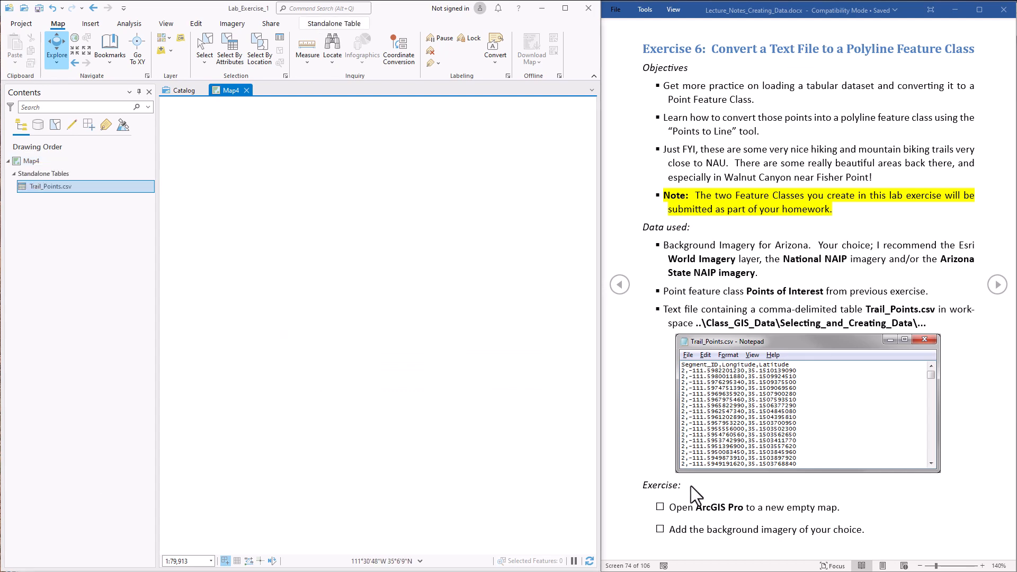
- In File Explorer, go to the Selecting_and_Creating_Data folder under Class_GIS_Data
key("alt+Tab")
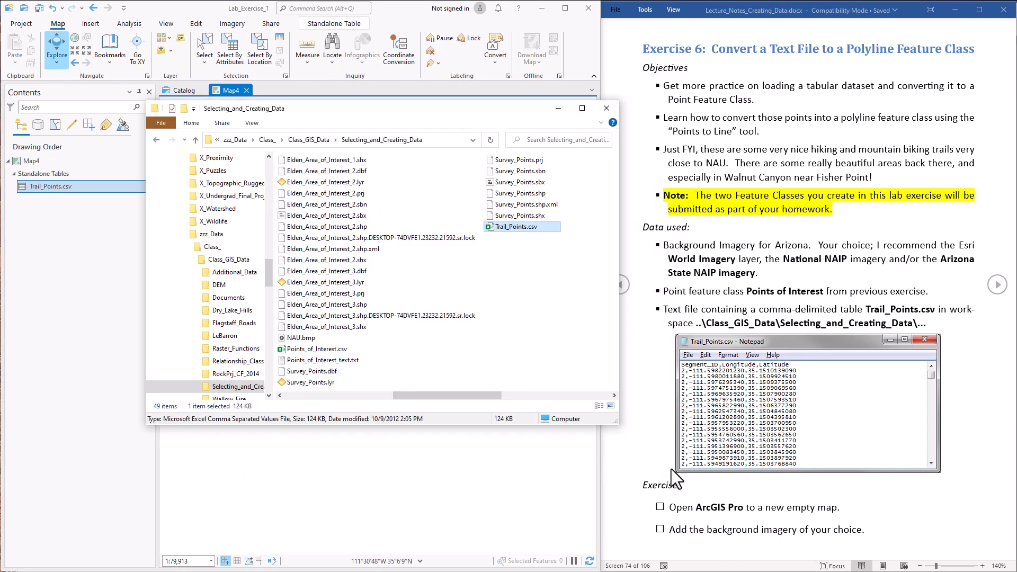
left_click(363, 138)
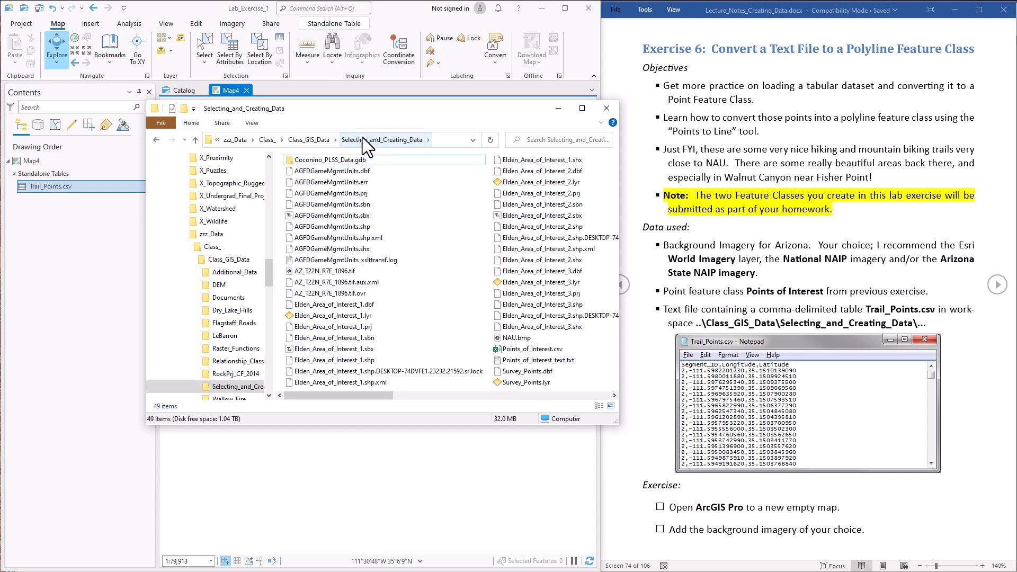
left_click(333, 140)
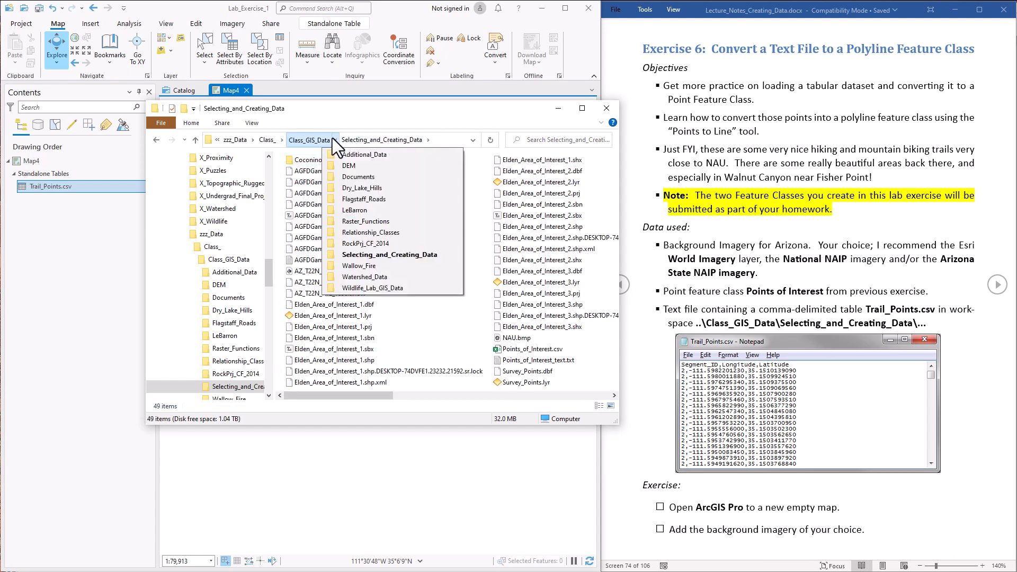
left_click(399, 256)
- Open Trail_Points.csv in Notepad++ with Edit with Notepad++
left_click_drag(365, 397, 475, 391)
left_click(309, 228)
left_click(310, 231)
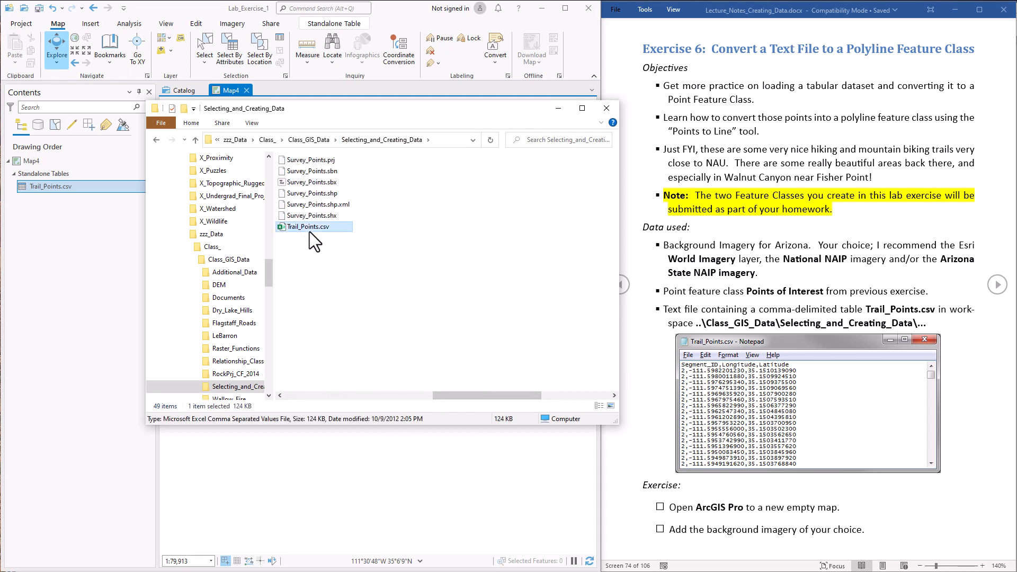
right_click(306, 227)
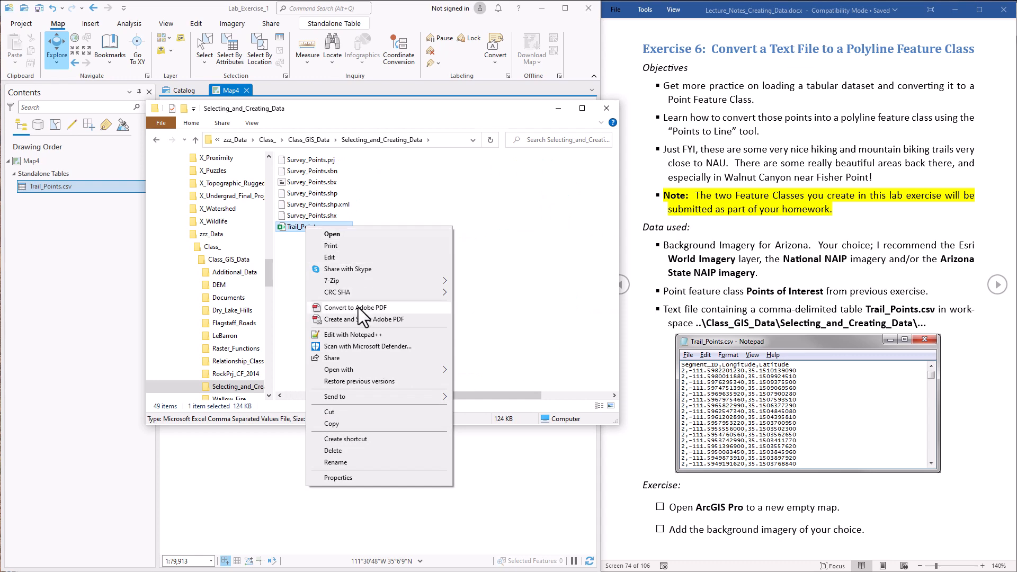
left_click(355, 334)
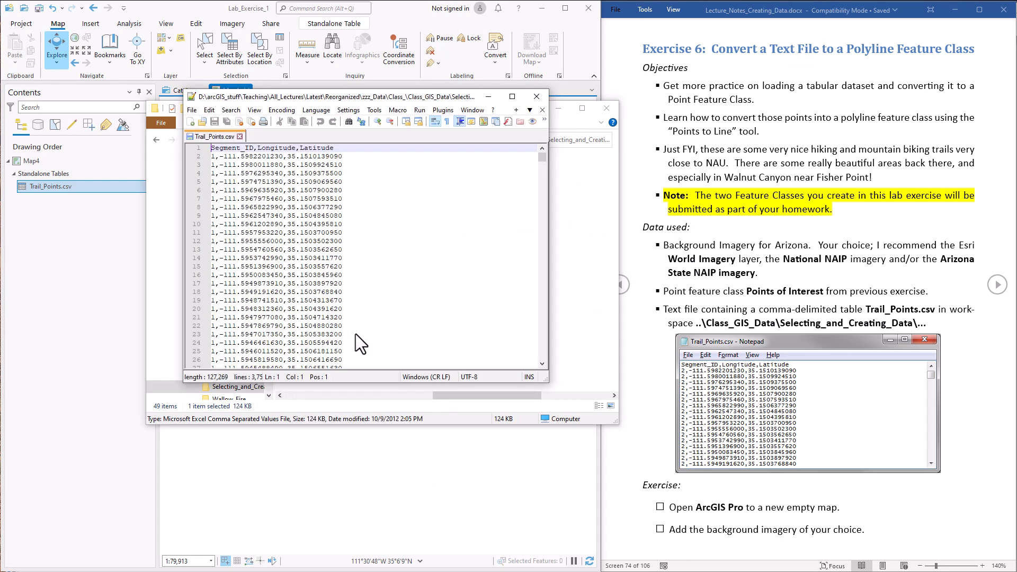
mouse_move(539, 157)
left_mouse_down()
mouse_move(542, 225)
mouse_move(536, 157)
left_mouse_up()
left_click_drag(254, 149, 226, 153)
left_click(226, 154)
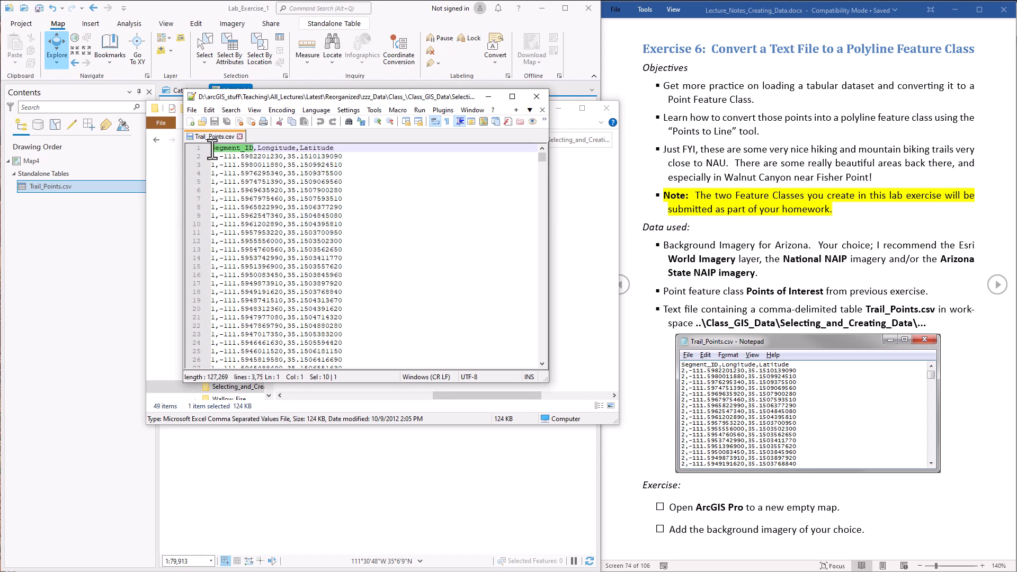
left_click(213, 156)
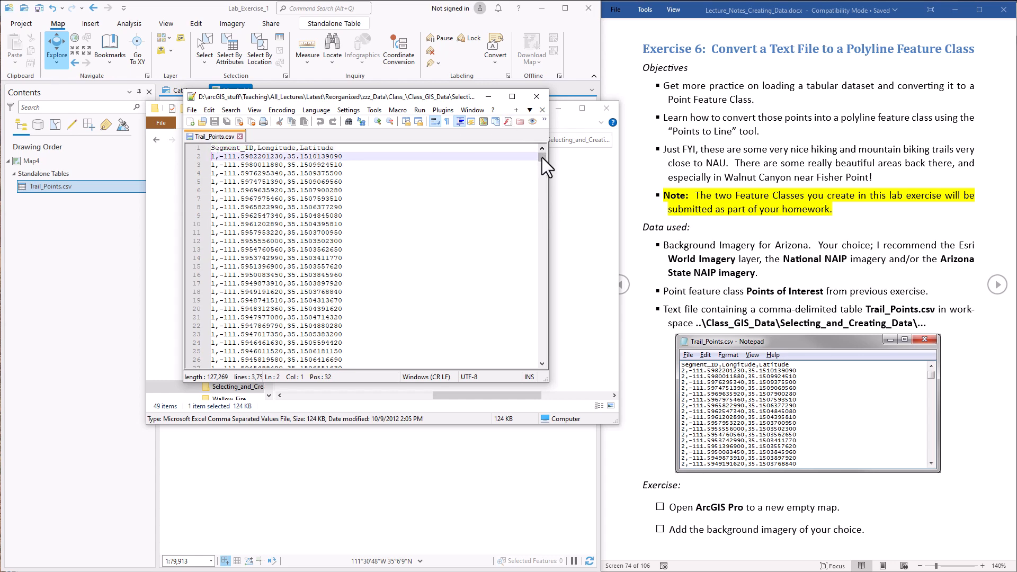
left_click_drag(542, 157, 544, 170)
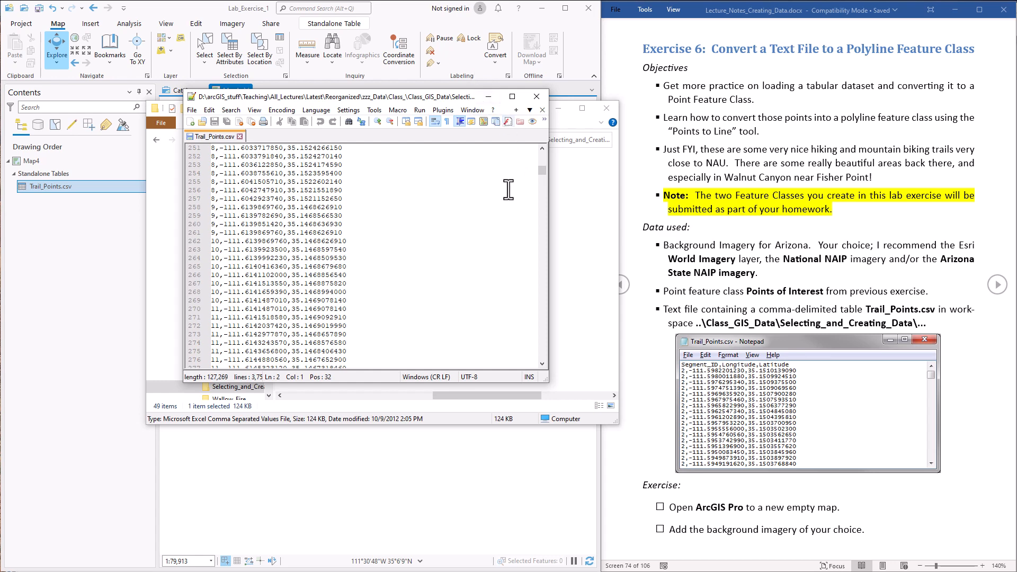
left_click(538, 94)
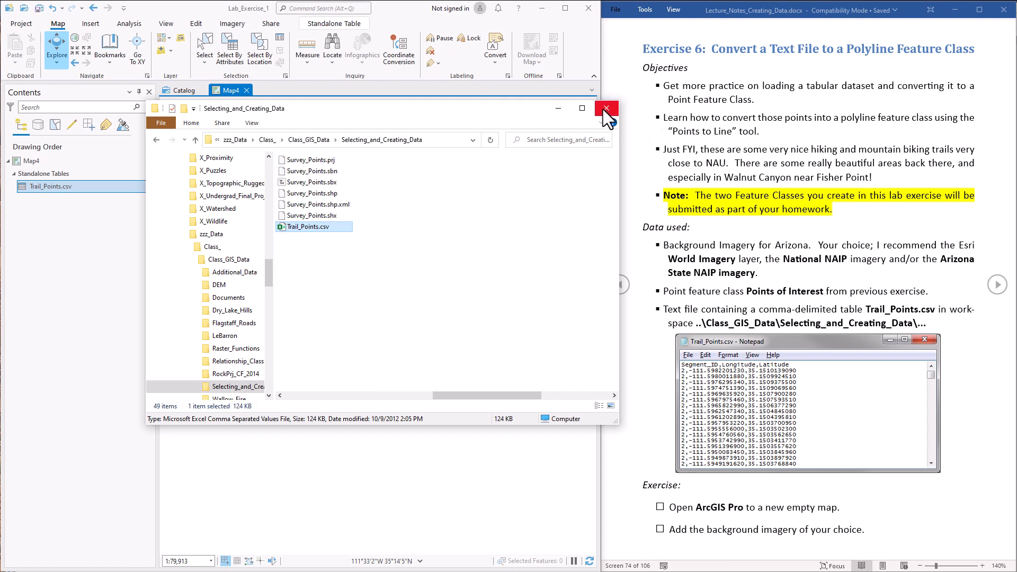
- Review the 2,000-record Trail_Points.csv table, close it, and highlight Points of Interest in the notes
left_click(403, 9)
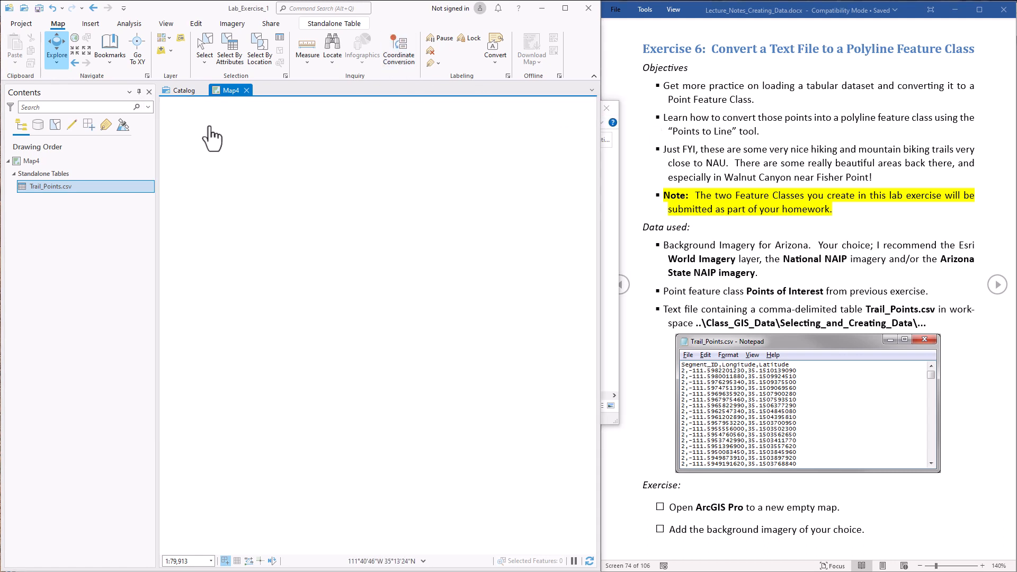
right_click(43, 186)
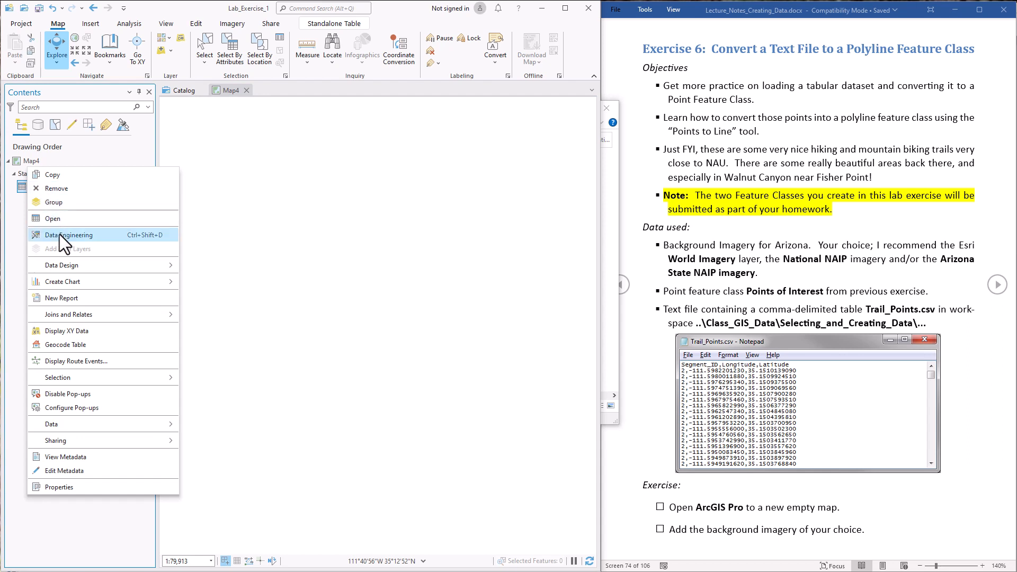
left_click(59, 217)
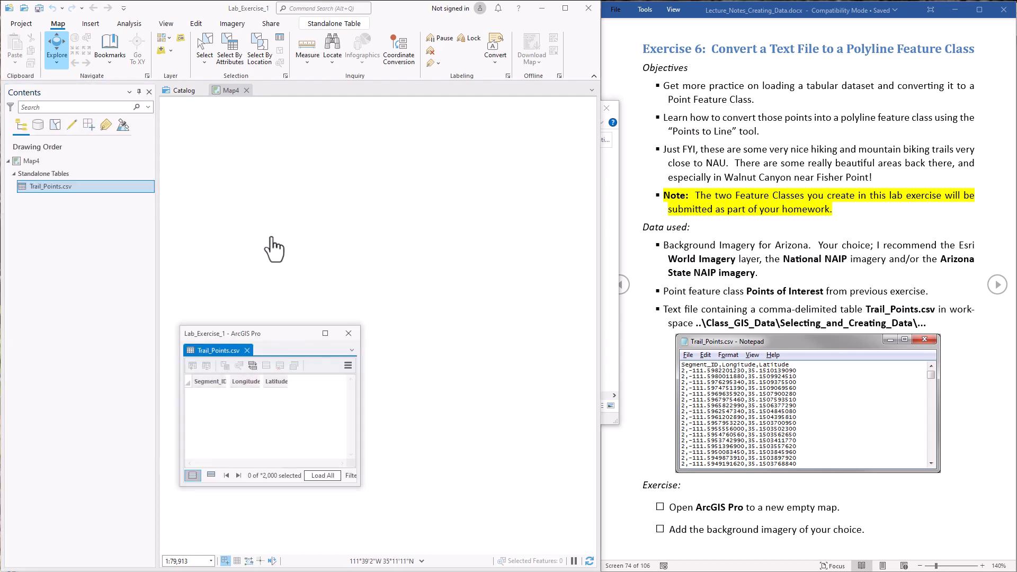
mouse_move(352, 393)
left_mouse_down()
mouse_move(356, 413)
mouse_move(353, 401)
left_mouse_up()
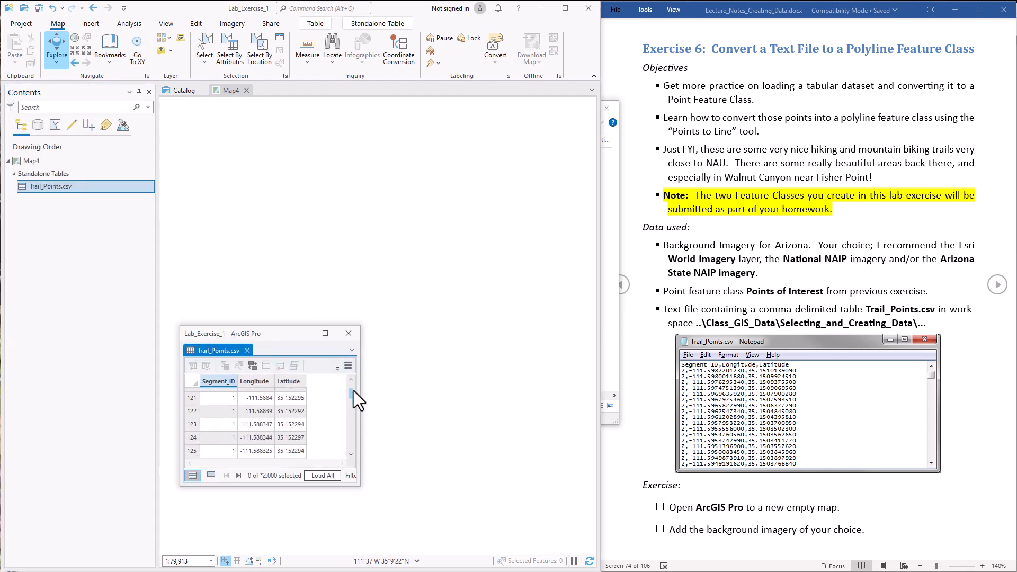
left_click(349, 333)
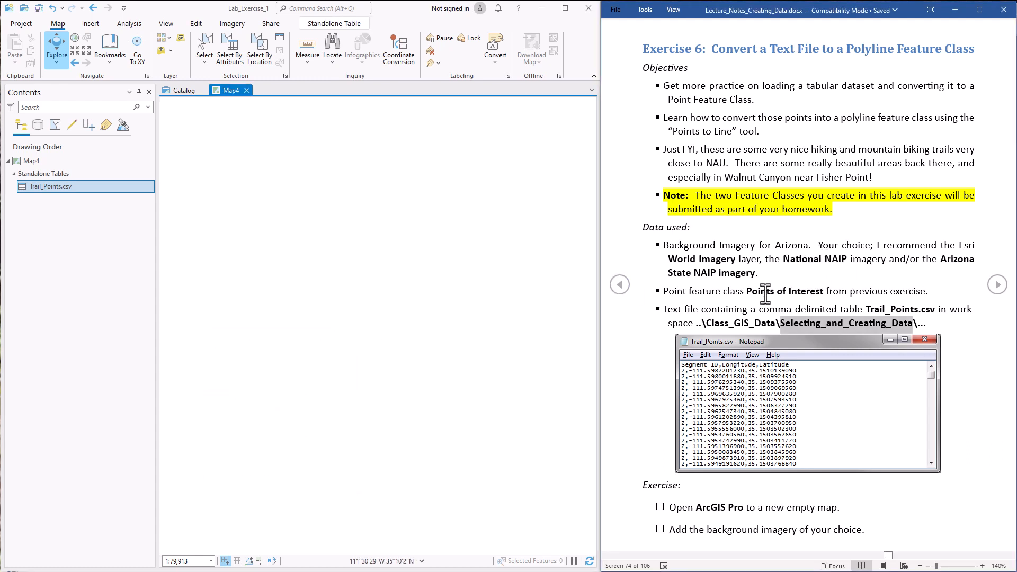
left_click_drag(747, 292, 824, 291)
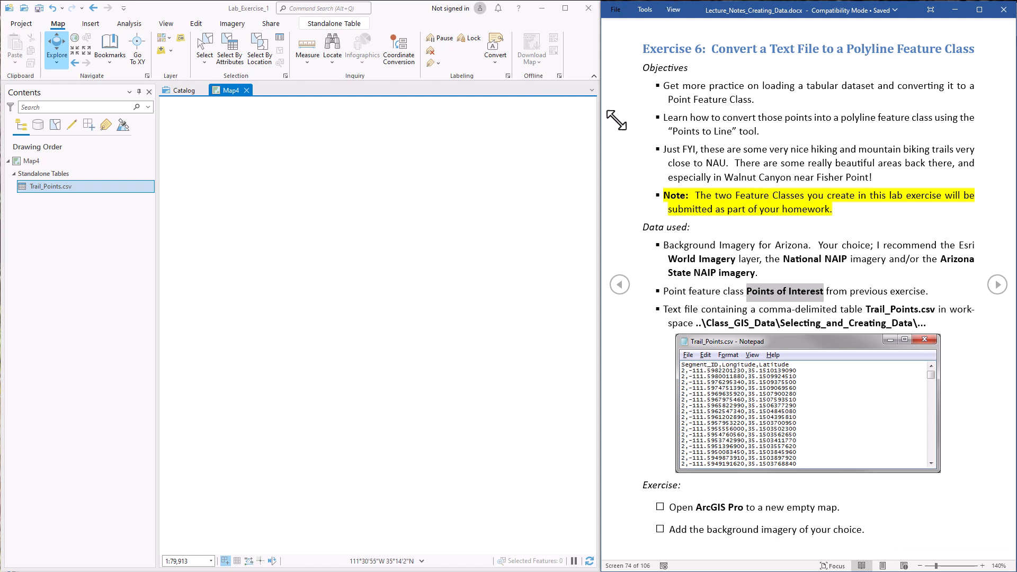
- Add the Points_of_Interest feature class from Editor_Lab.gdb to Map4
left_click(169, 52)
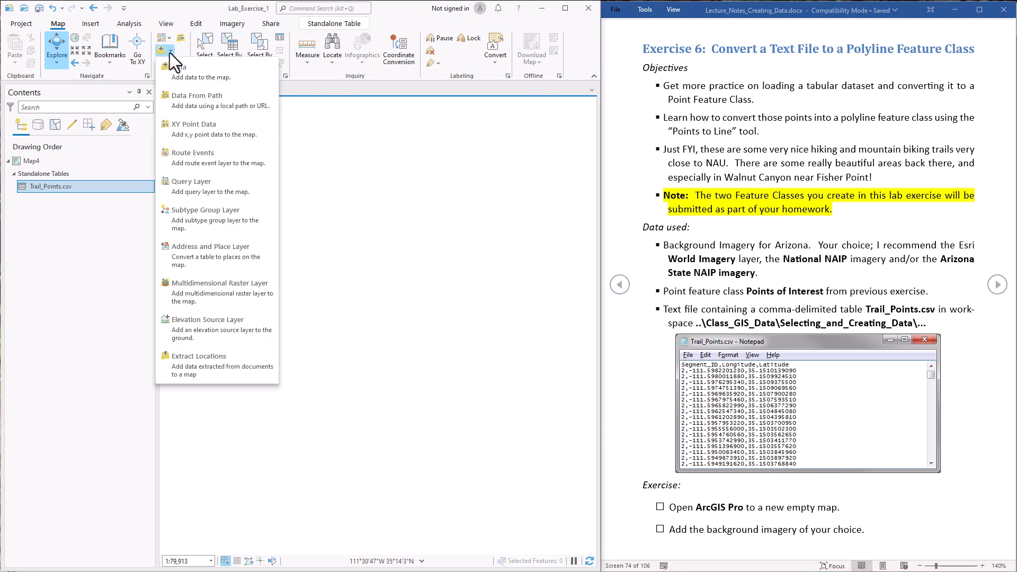
left_click(176, 67)
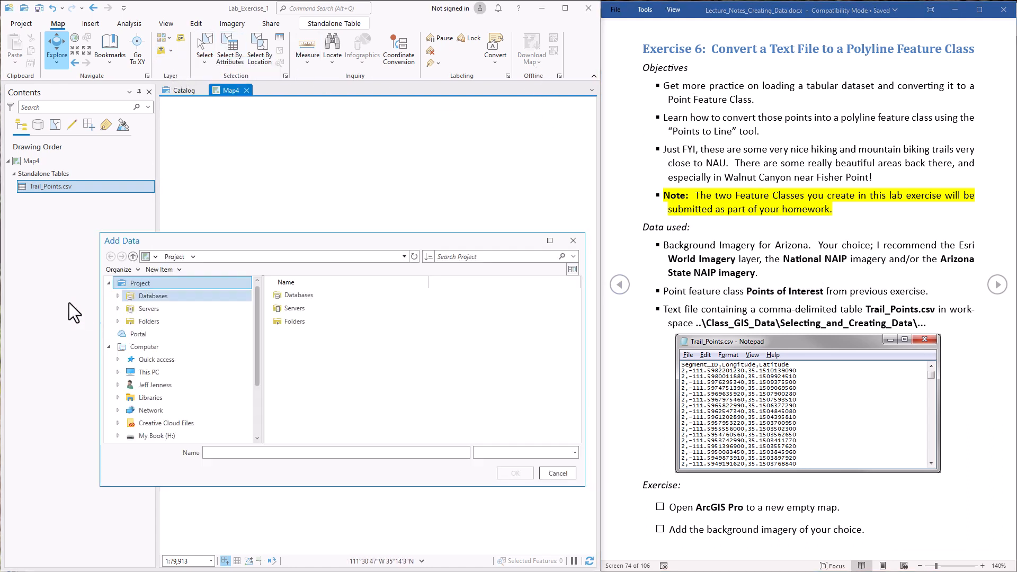
left_click(223, 308)
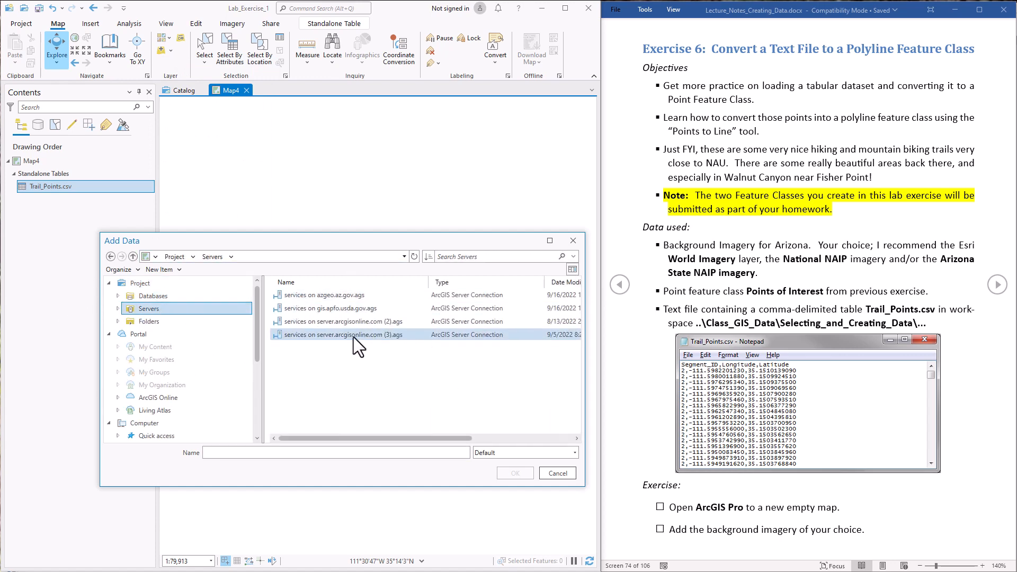
left_click(164, 297)
double_click(295, 310)
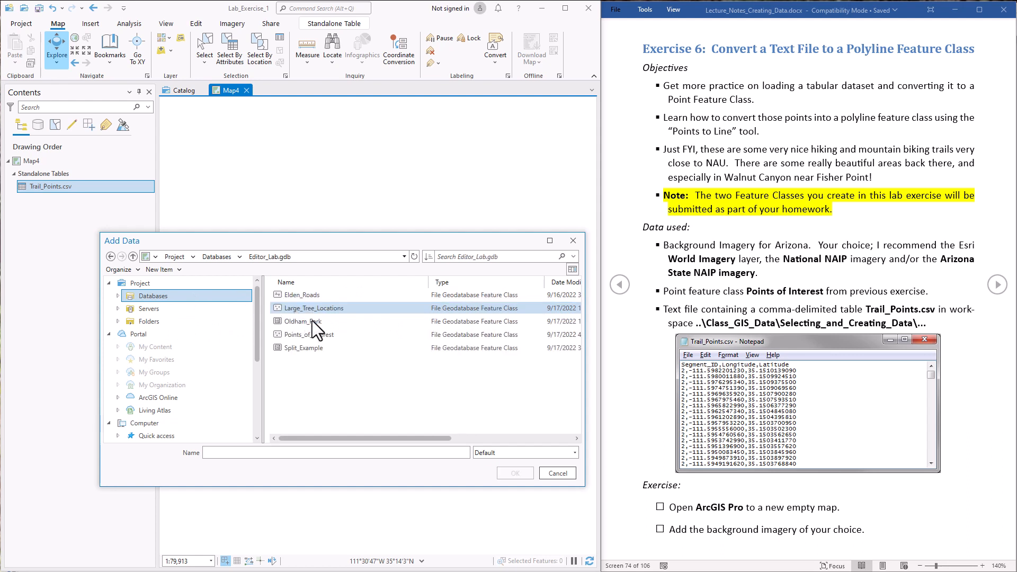
left_click(303, 335)
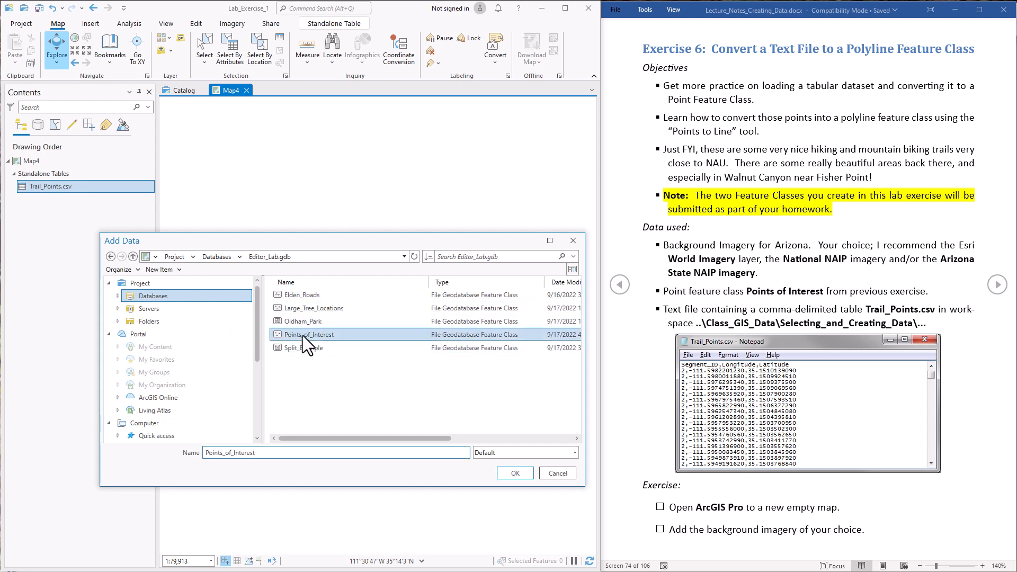
left_click(520, 471)
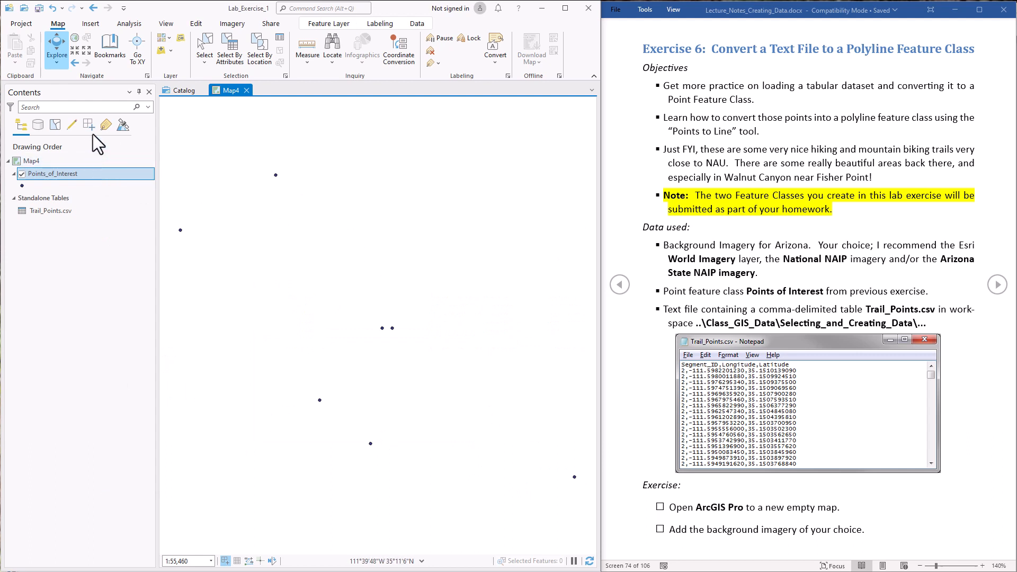
- Add the World_Imagery service from ArcGIS Online as background imagery
left_click(171, 51)
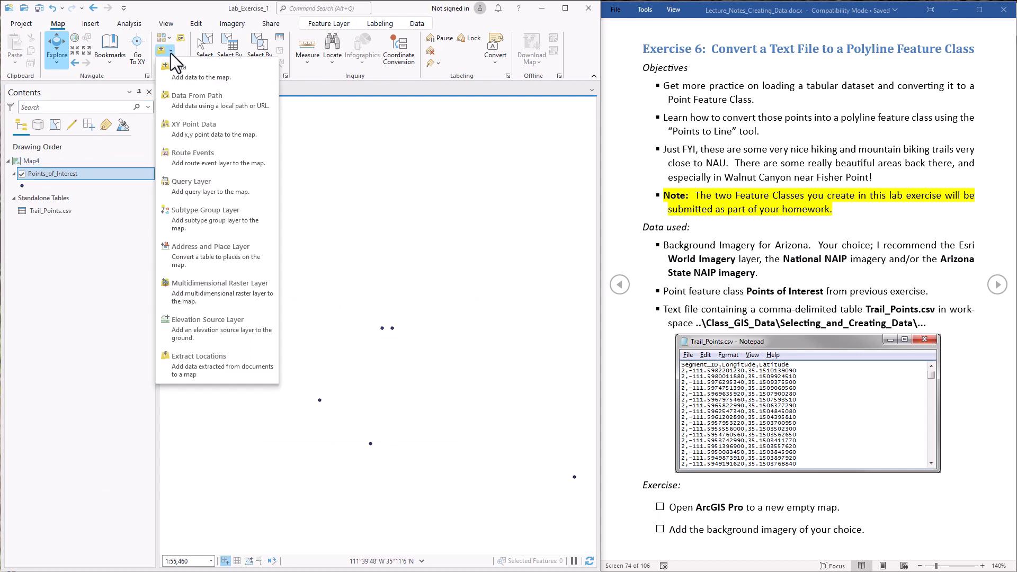
left_click(188, 80)
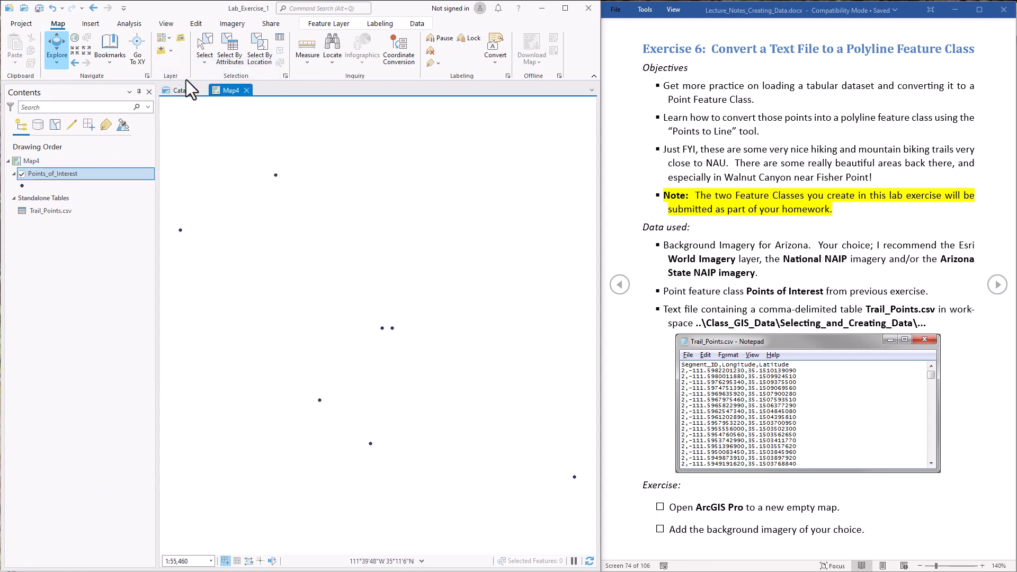
left_click(249, 306)
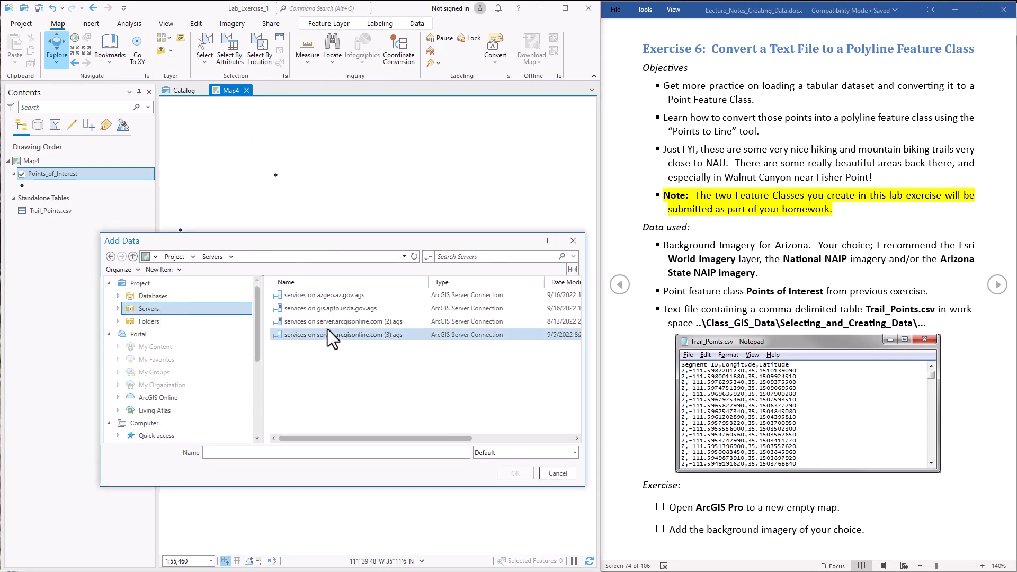
double_click(327, 329)
left_click(307, 413)
left_click(515, 473)
left_click(89, 173)
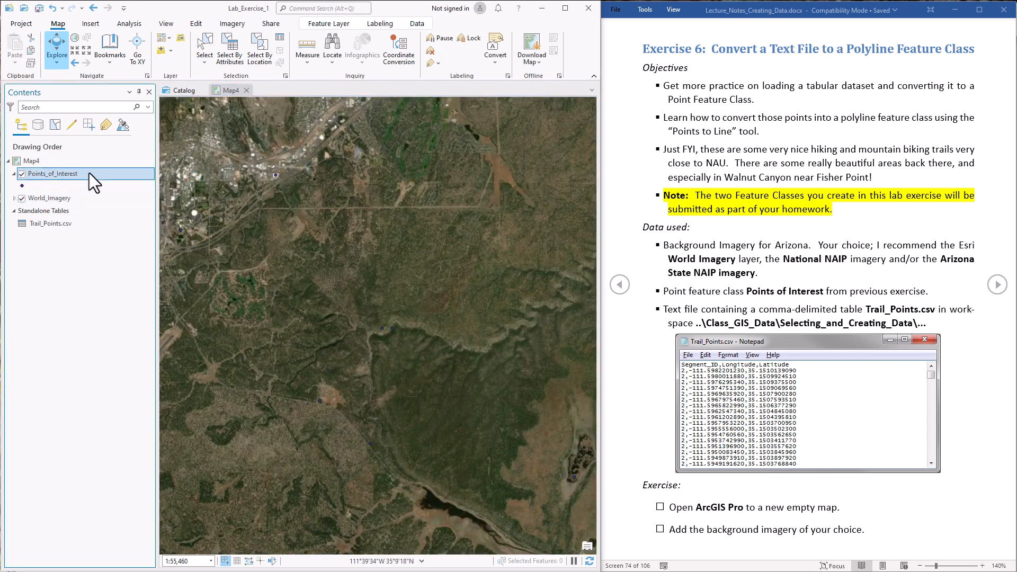
- Give Points_of_Interest a white-filled circle point symbol
right_click(89, 173)
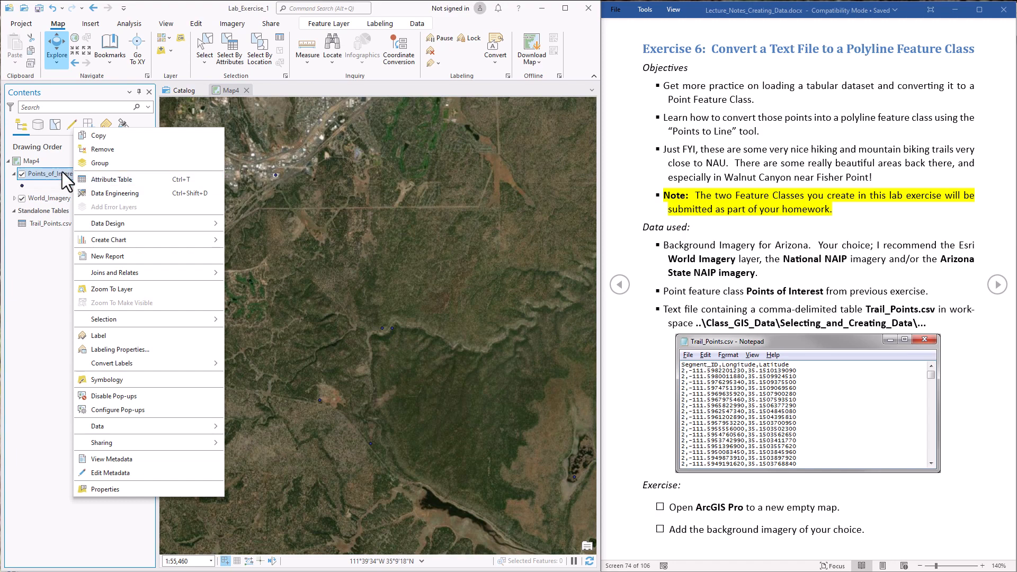
left_click(106, 379)
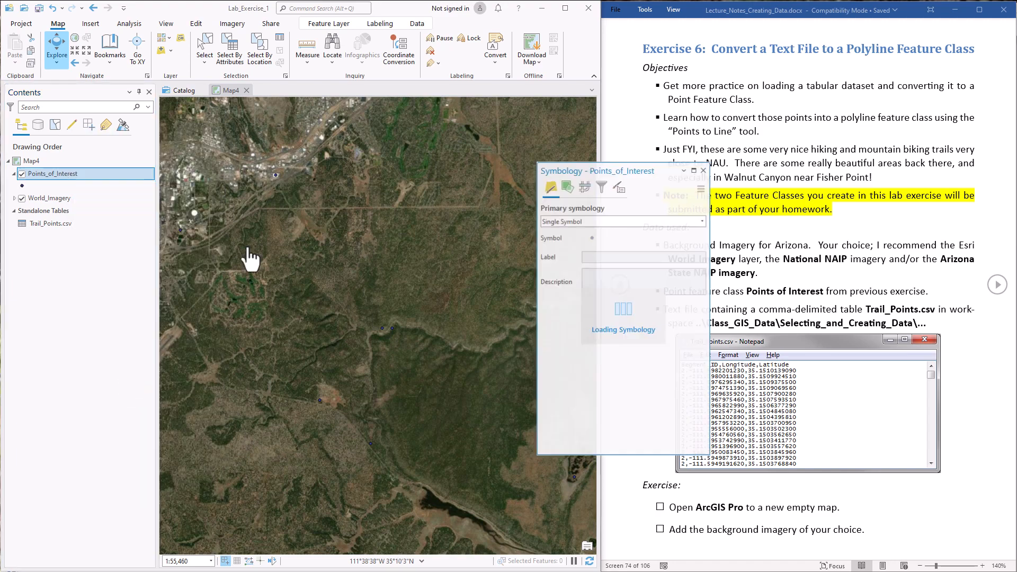
left_click(590, 236)
left_click(552, 196)
left_click(650, 341)
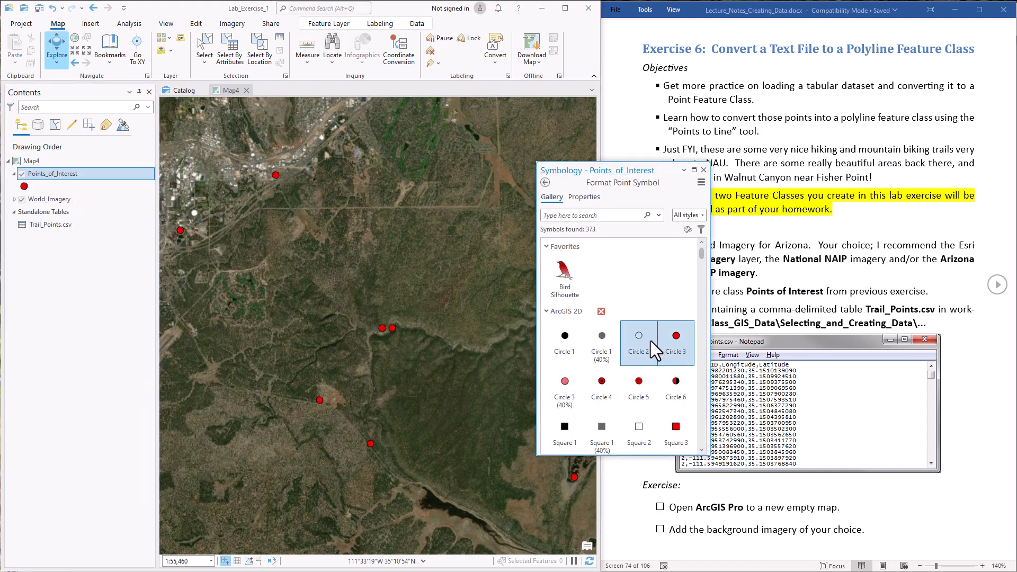
left_click(583, 197)
left_click(693, 272)
left_click(692, 334)
left_click(652, 445)
left_click(704, 170)
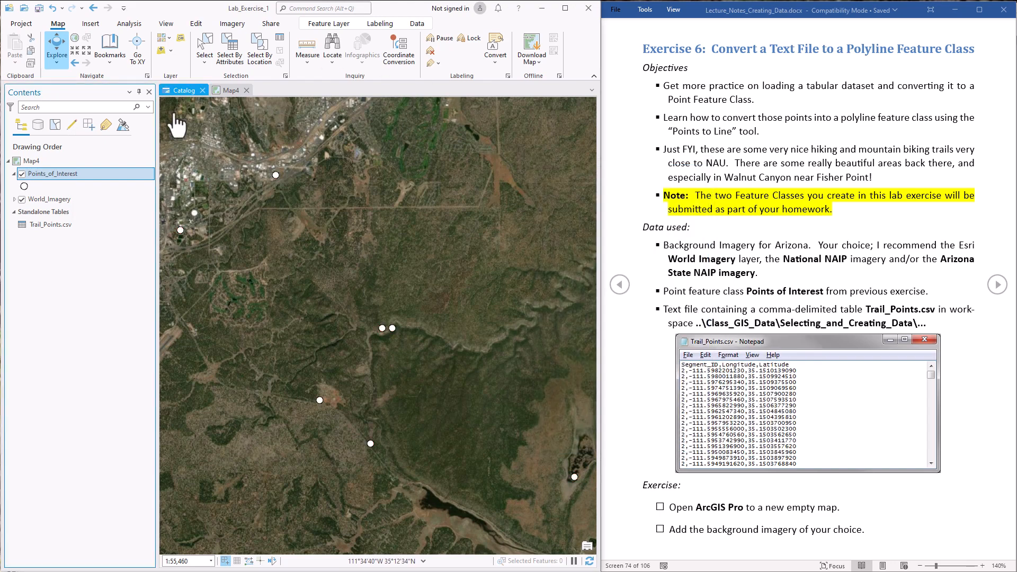
- Label Points_of_Interest with place names from its Name field
left_click(380, 23)
left_click(323, 53)
left_click(15, 53)
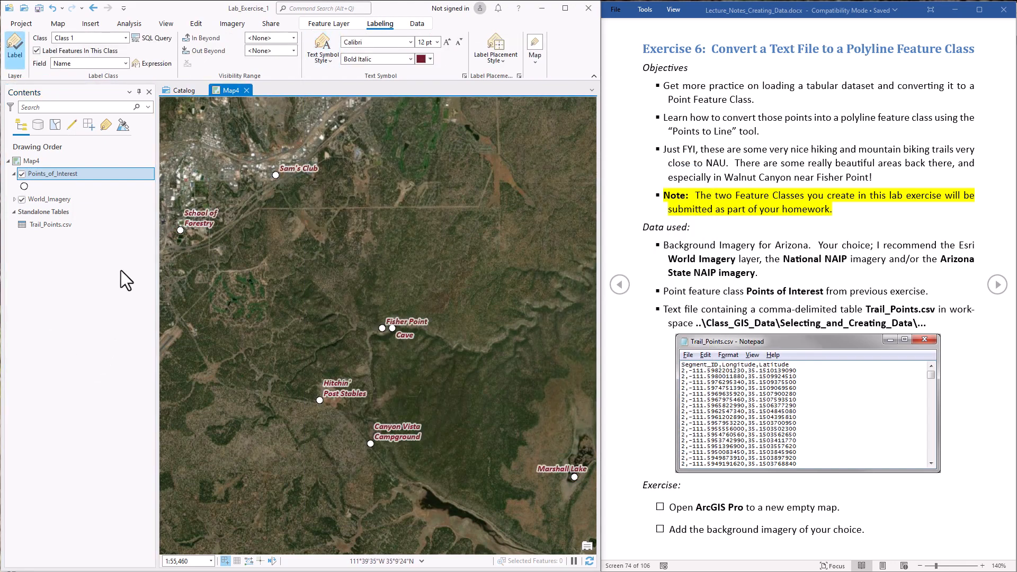
left_click(46, 225)
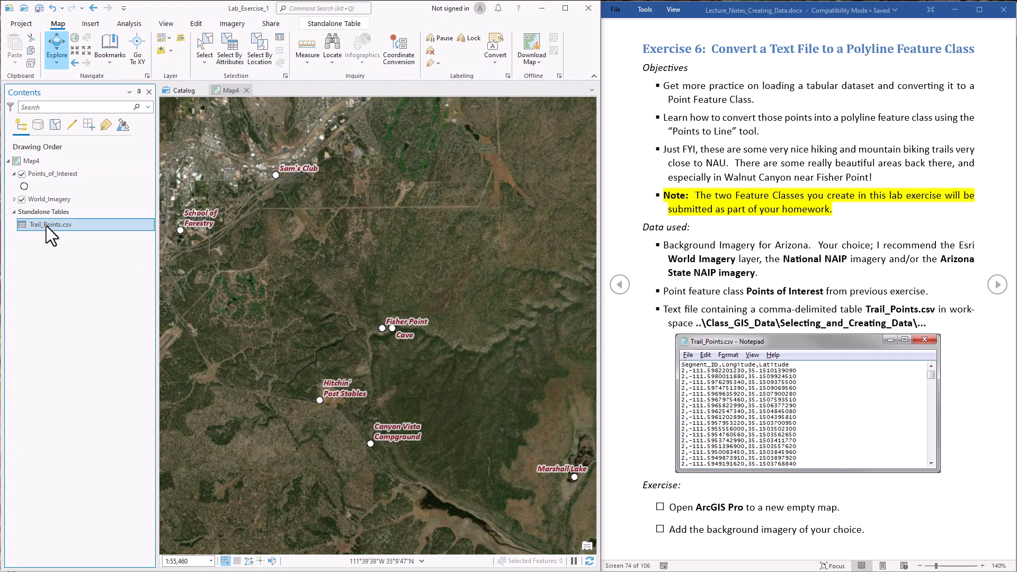
- Start XY Table To Point on Trail_Points.csv and check its input and output settings
right_click(80, 225)
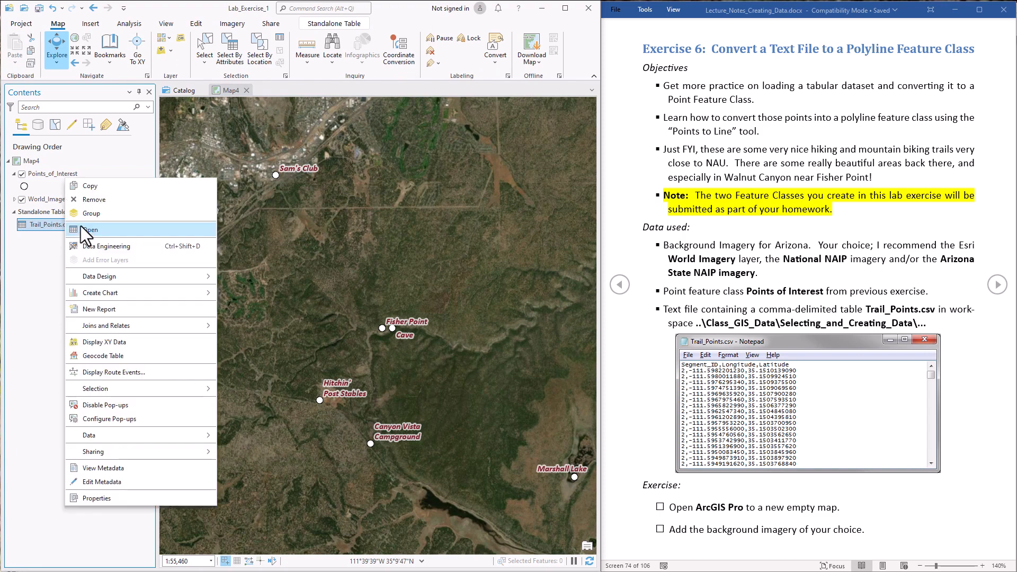
left_click(141, 341)
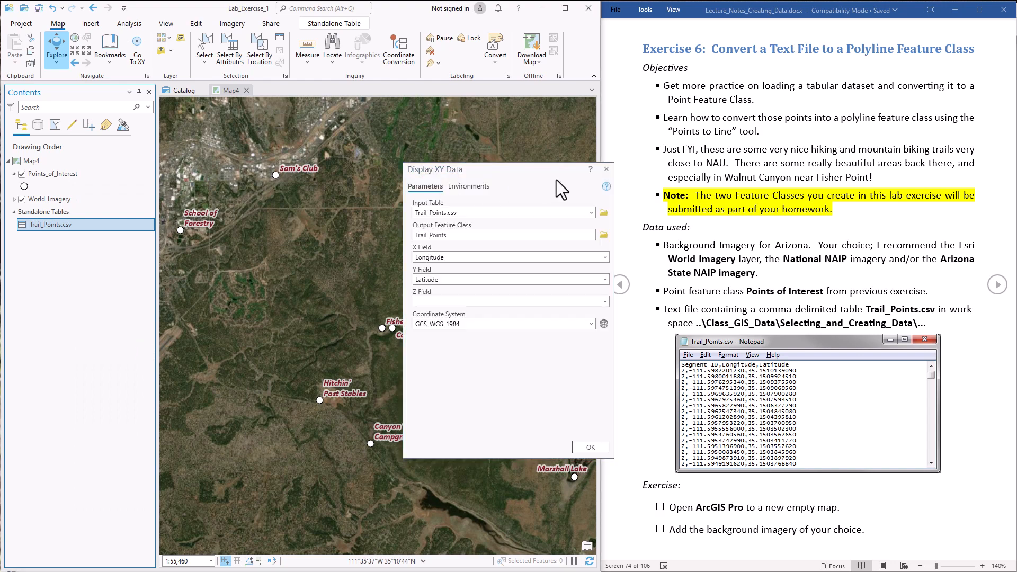
left_click(508, 213)
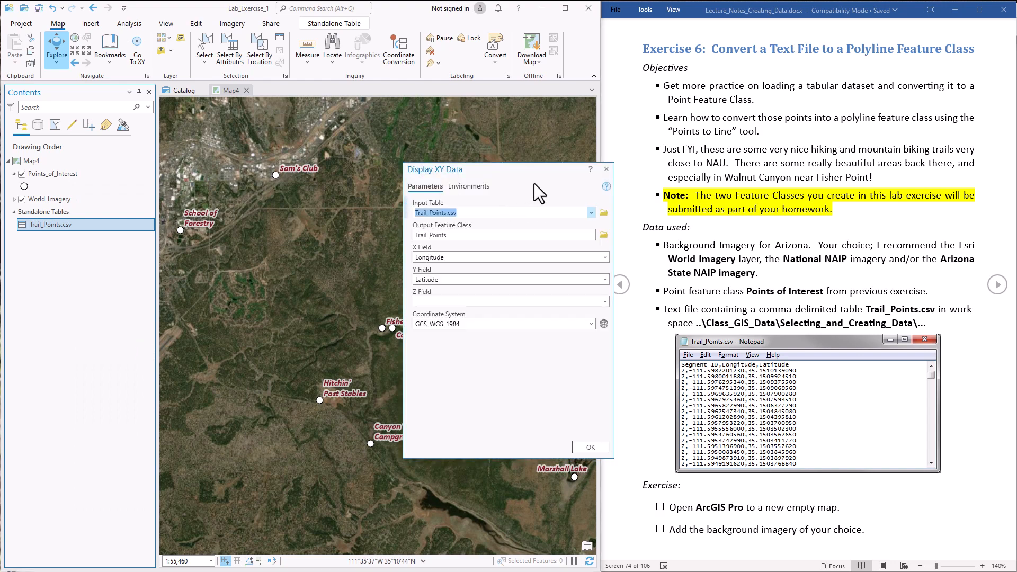
left_click(508, 235)
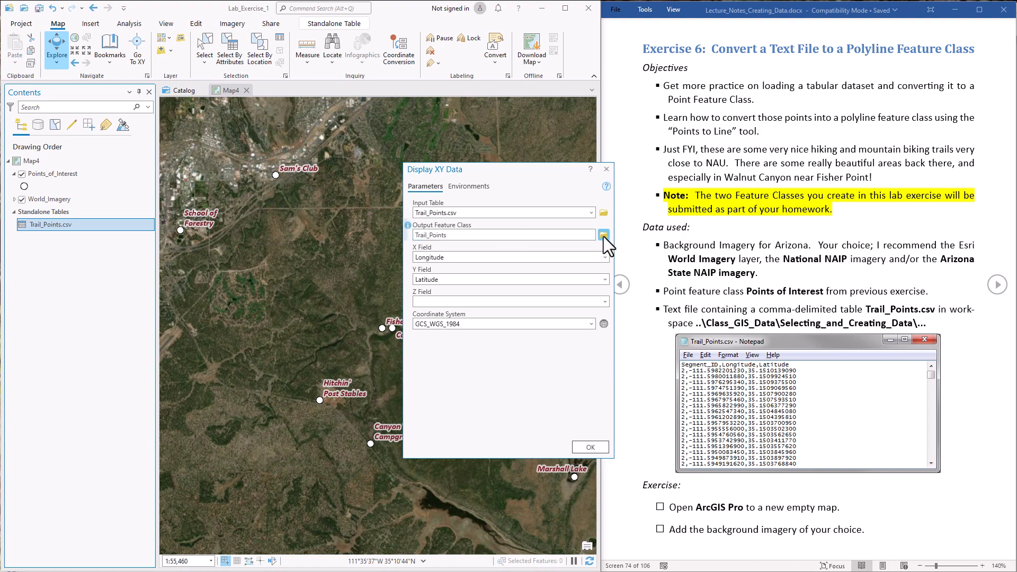
- Save the output as Trail_Points in Editor_Lab.gdb and run the conversion
left_click(603, 235)
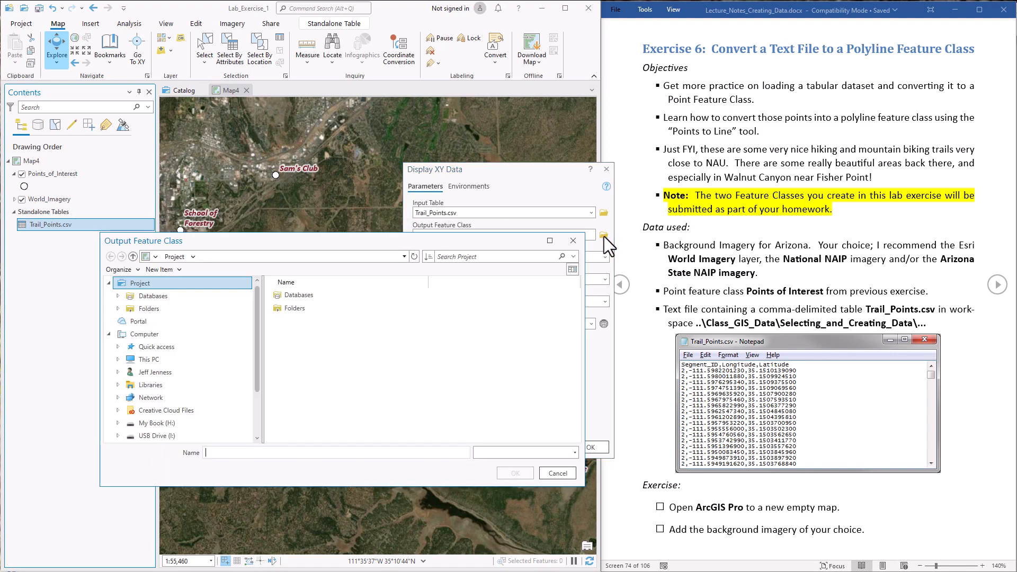
left_click(309, 256)
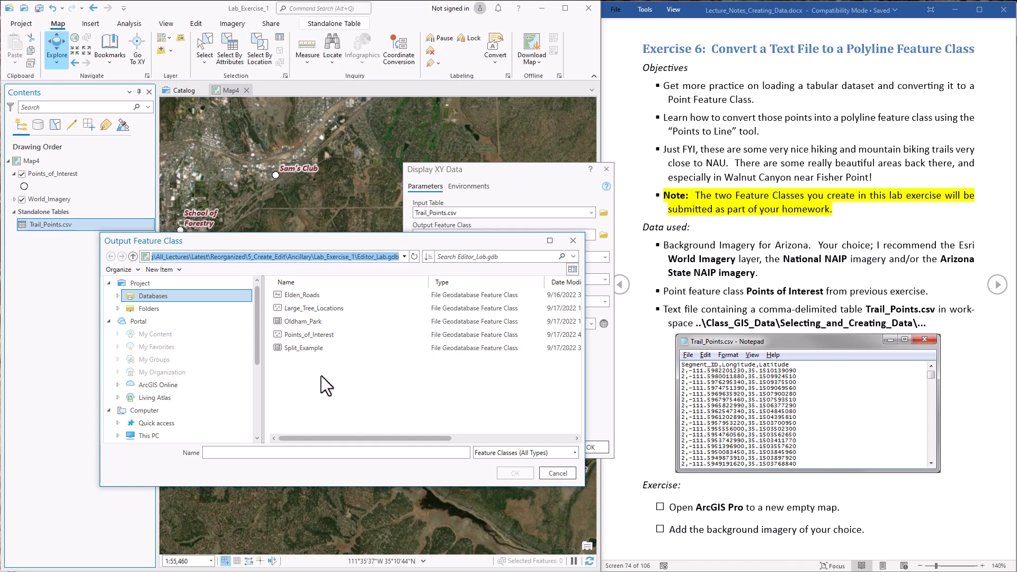
left_click(238, 449)
type("T")
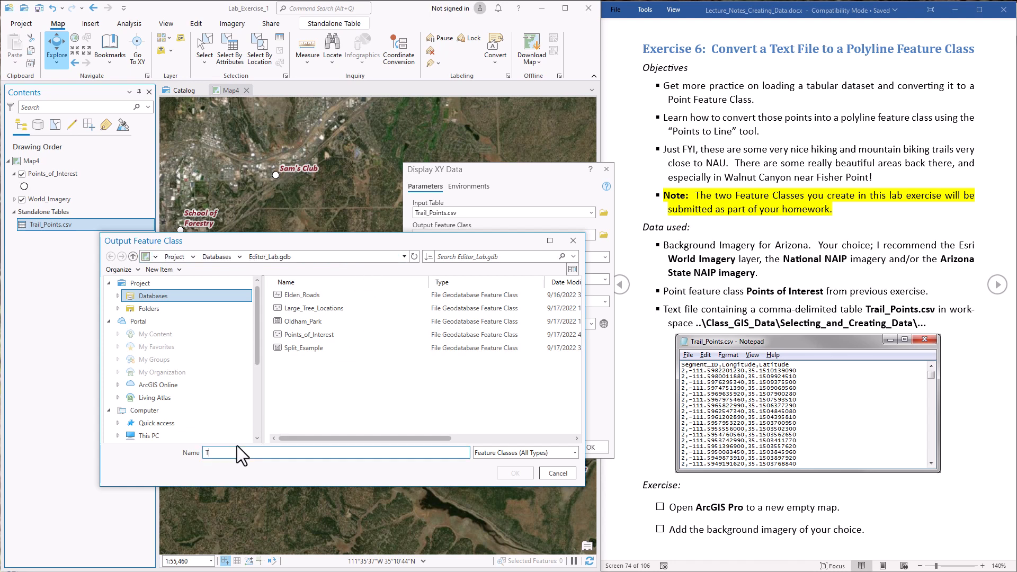
type("rail_Points")
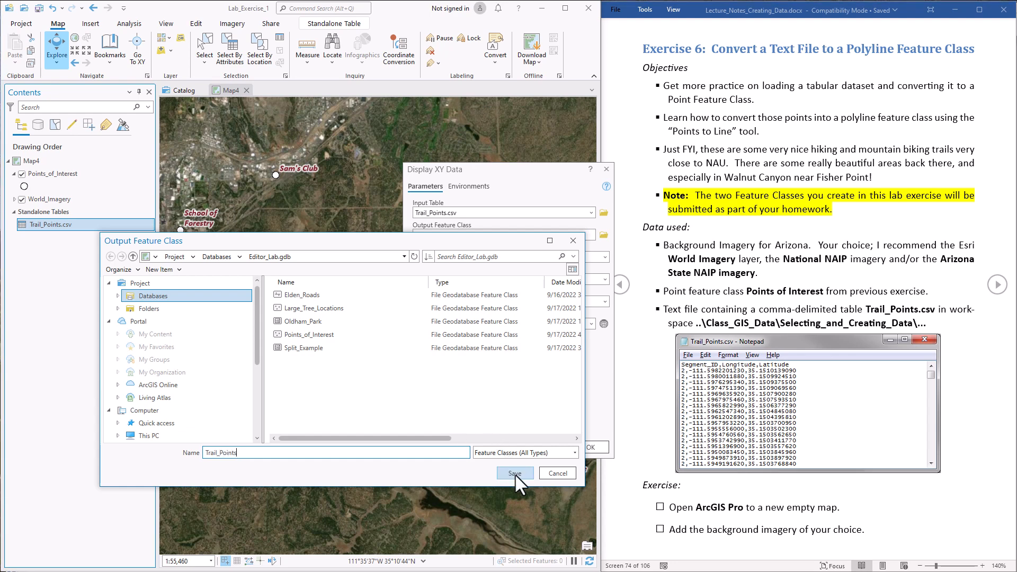
left_click(514, 474)
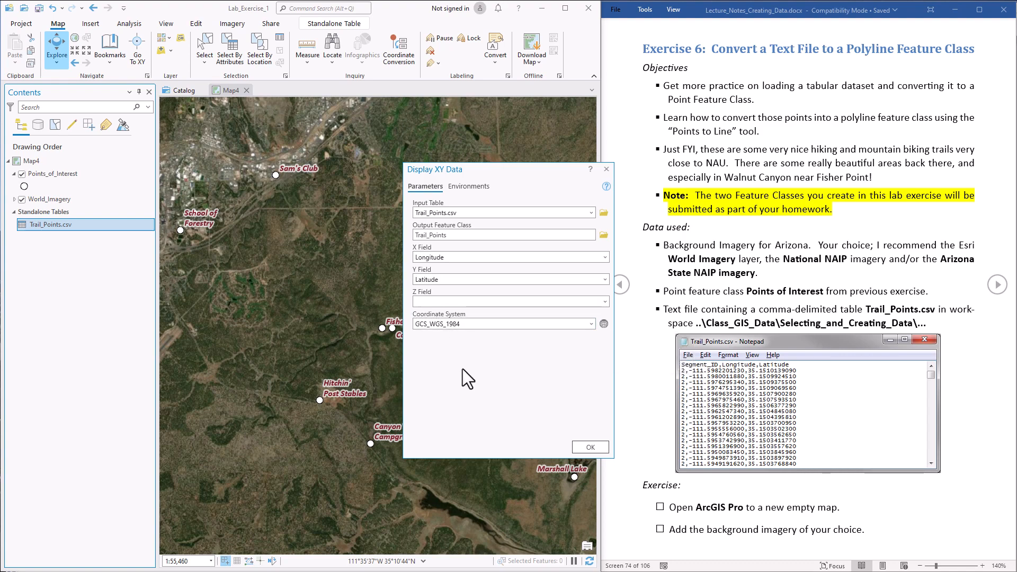
left_click(589, 447)
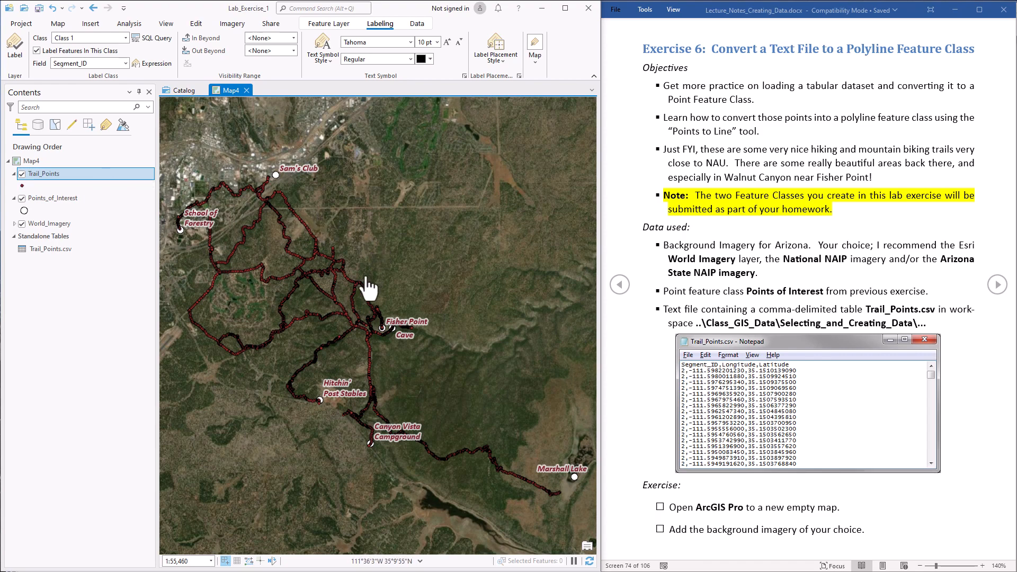
- Zoom in and pan to the Trail_Points markers around Fisher Point Cave
scroll(366, 279, "up", 3)
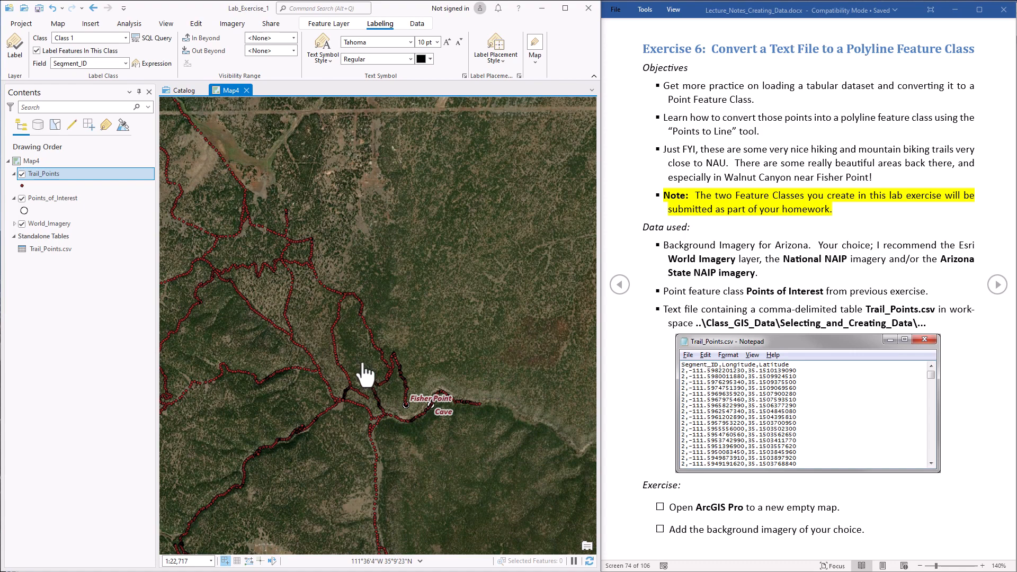
scroll(364, 374, "up", 3)
left_click_drag(359, 386, 452, 283)
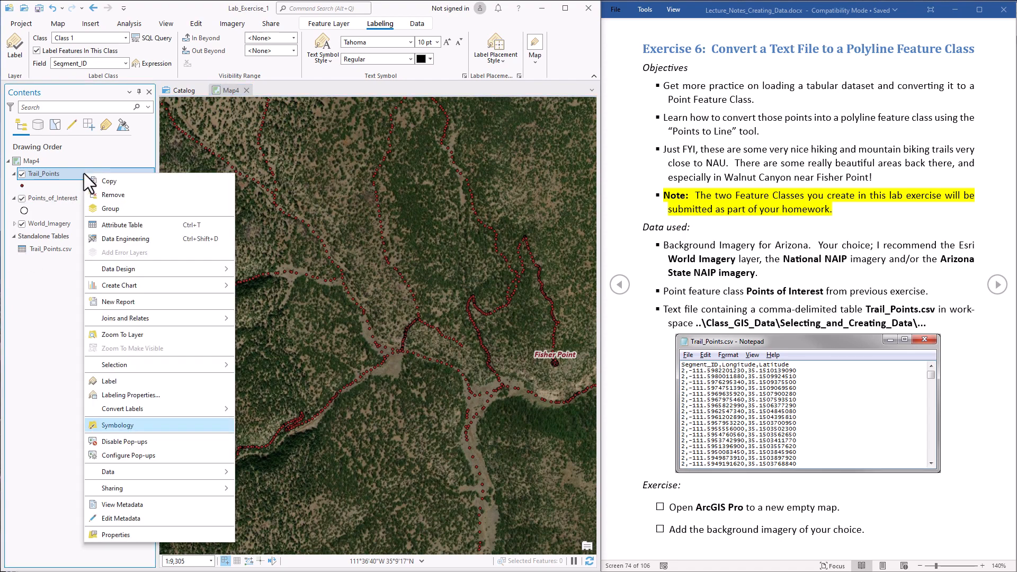
- Symbolize Trail_Points by unique Segment_ID values with all 67 classes and no all-other-values class
left_click(122, 425)
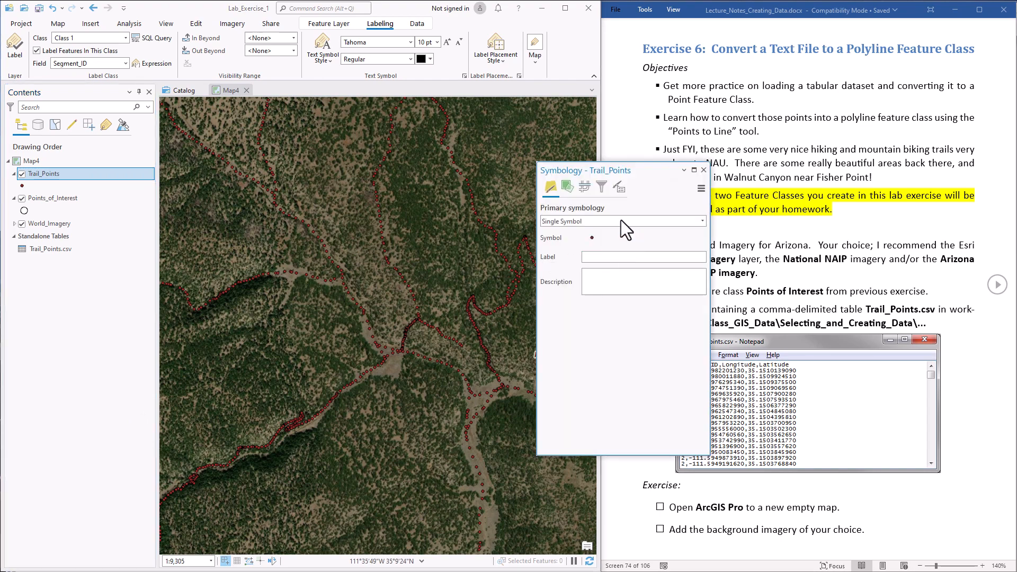
left_click(650, 221)
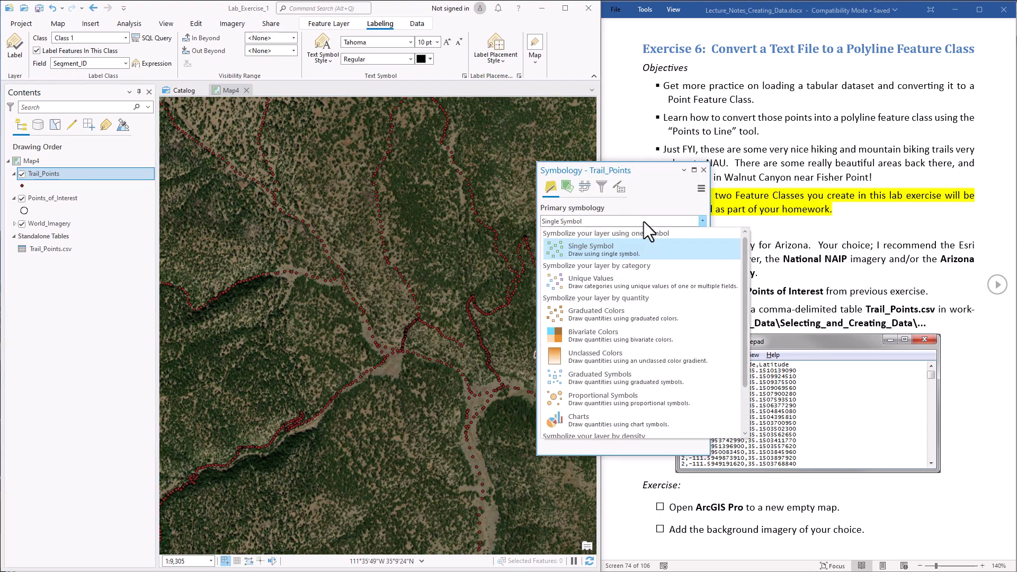
left_click(606, 280)
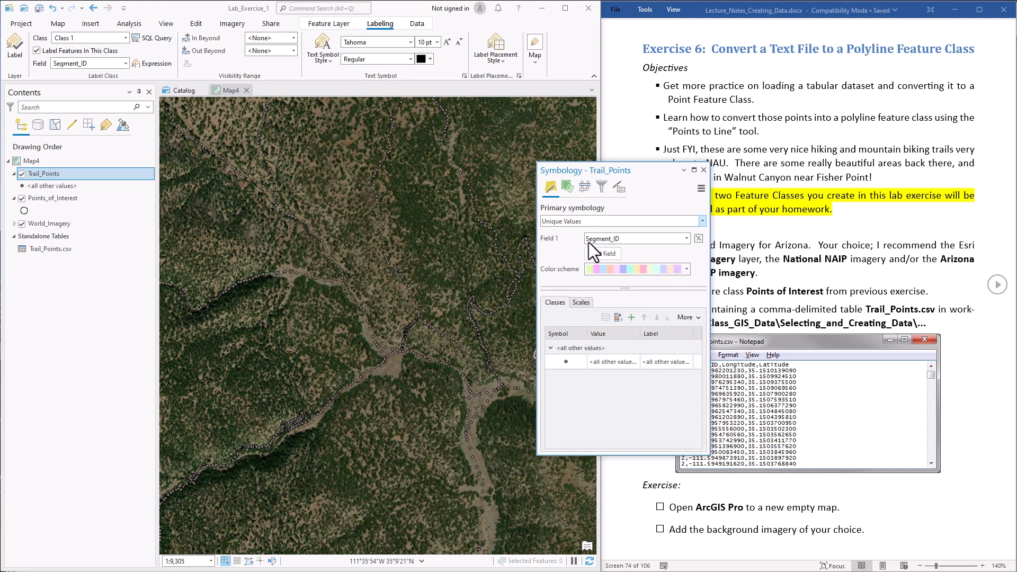
left_click(618, 317)
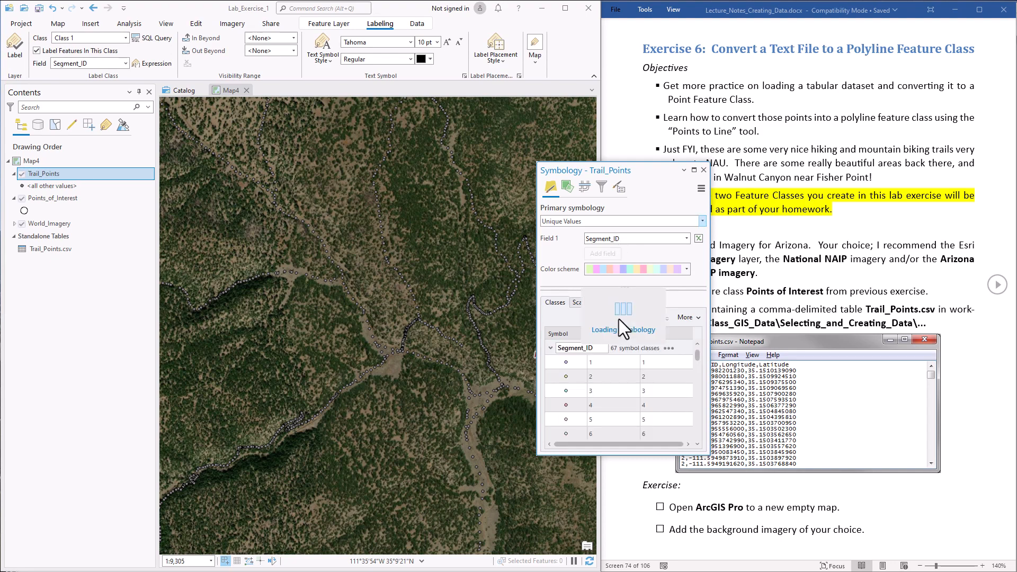
left_click(698, 316)
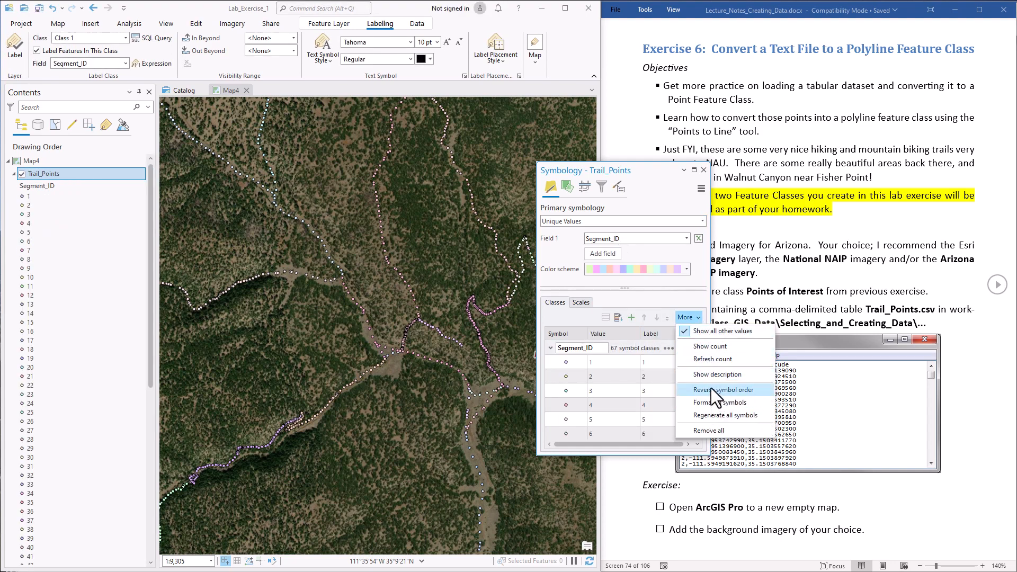
left_click(684, 329)
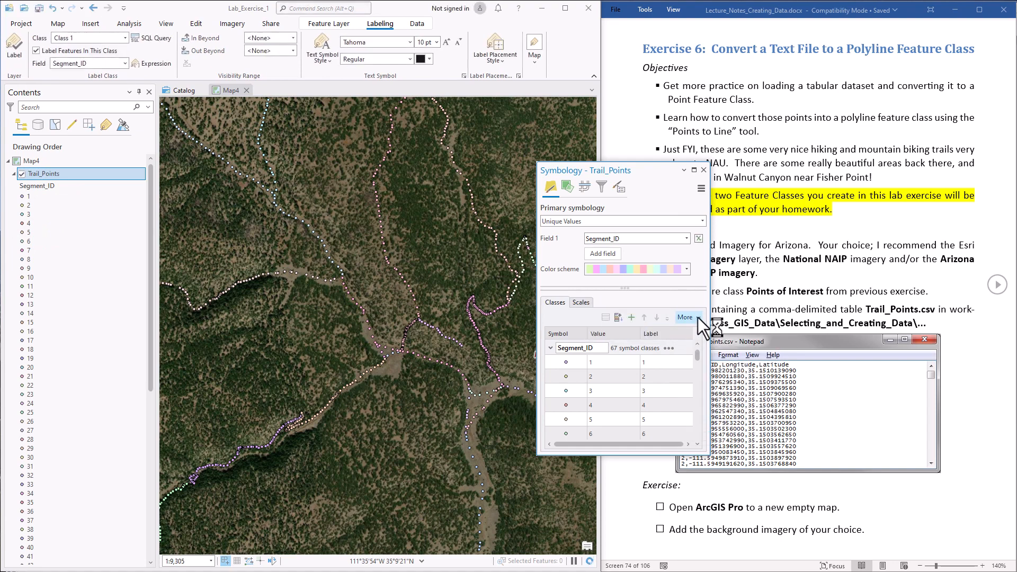
left_click(697, 317)
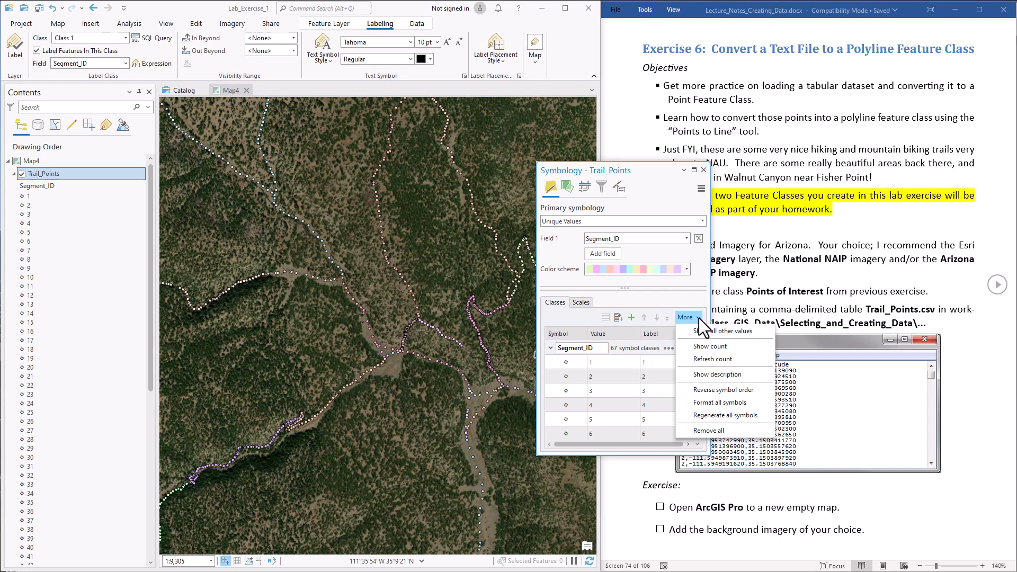
left_click(719, 403)
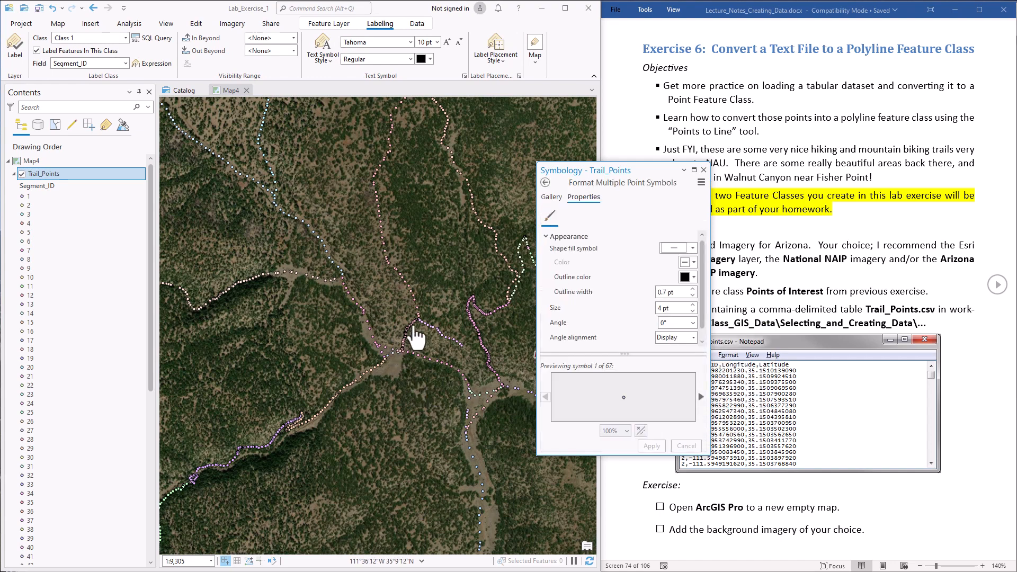
- Make all Trail_Points classes 6 pt Circle 3 markers in a blue color scheme
left_click(661, 307)
type("6")
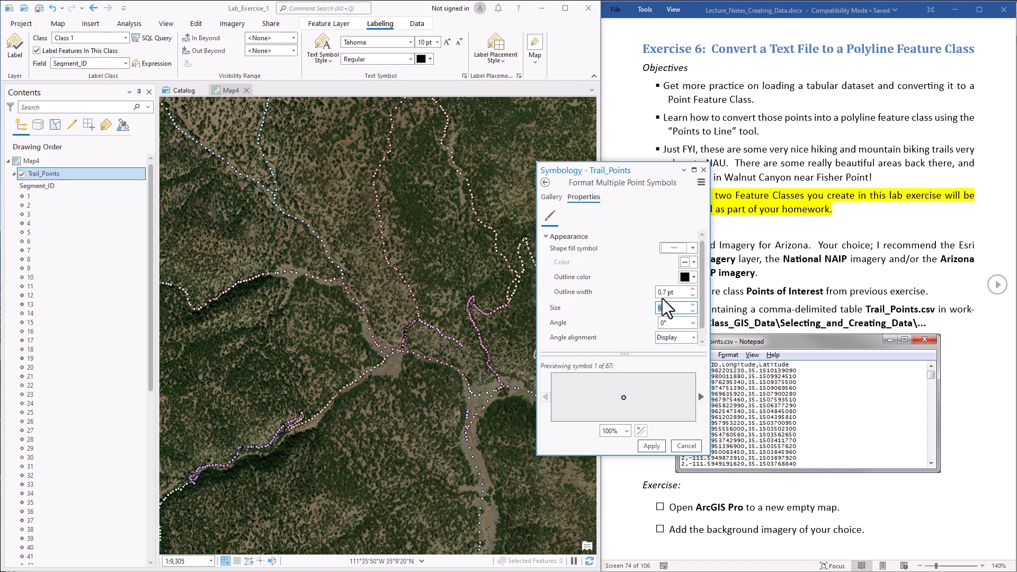
left_click(552, 196)
left_click(676, 339)
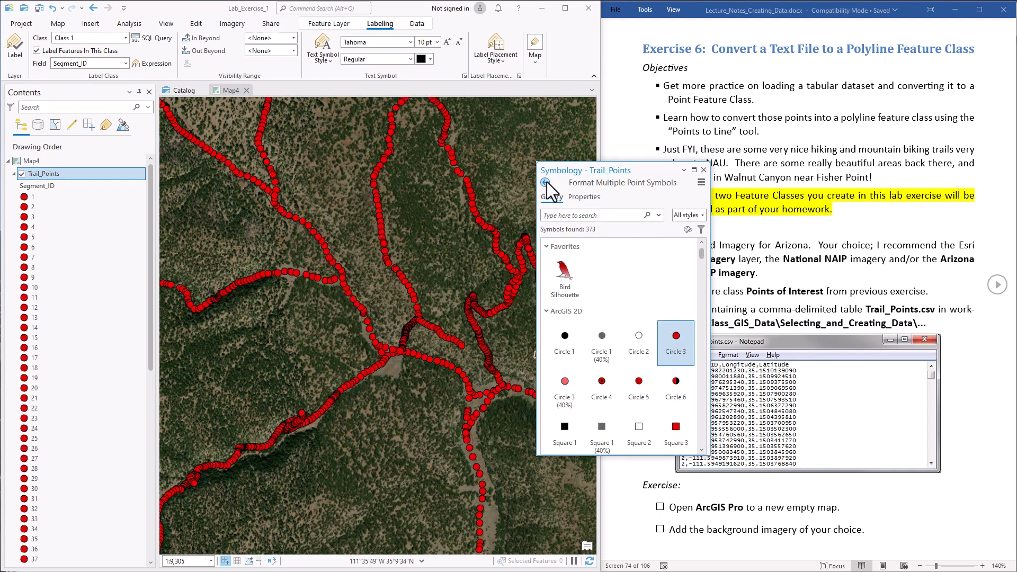
left_click(546, 181)
left_click(680, 269)
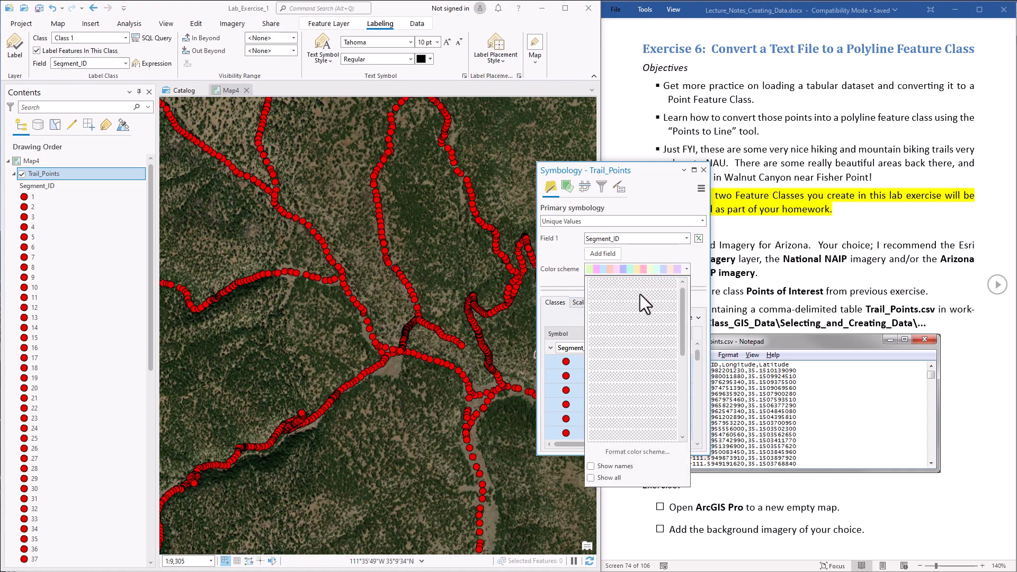
left_click(631, 307)
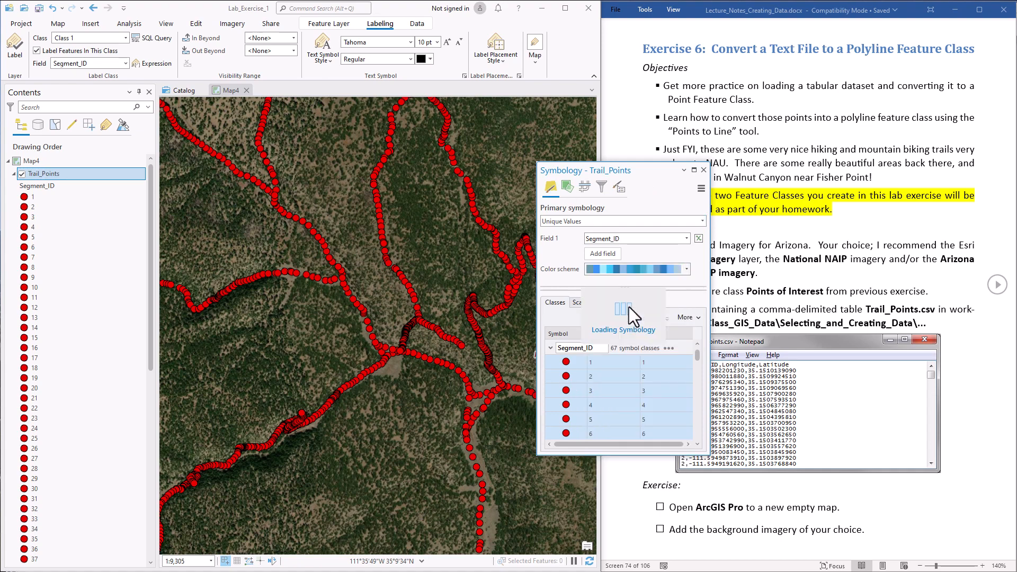
left_click(703, 170)
scroll(391, 341, "up", 4)
- Zoom the map from about 1:23,820 to 1:3,996 so individual Trail_Points dots are visible
scroll(391, 341, "down", 7)
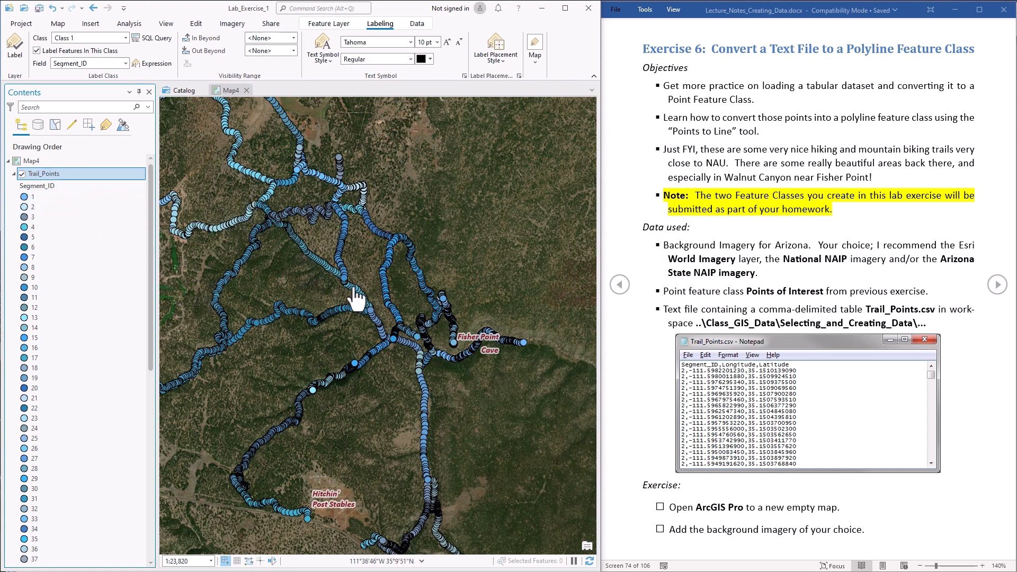
scroll(838, 319, "down", 3)
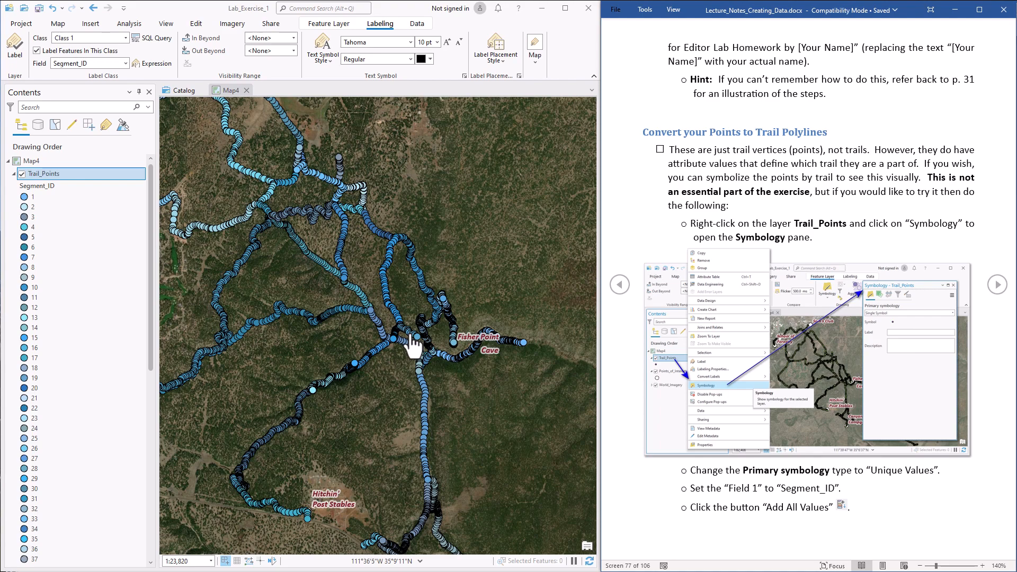
scroll(388, 316, "up", 5)
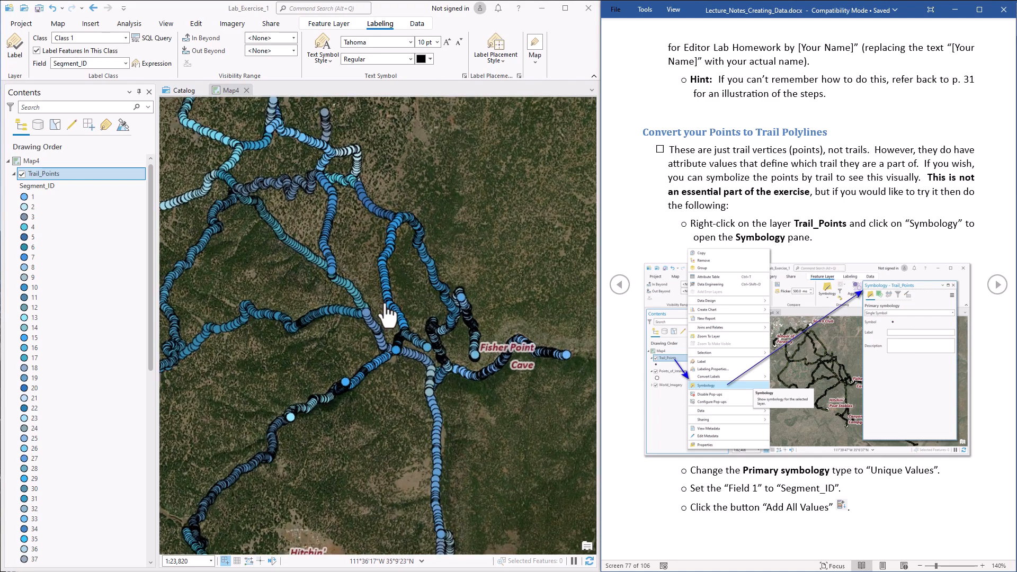
scroll(389, 316, "up", 2)
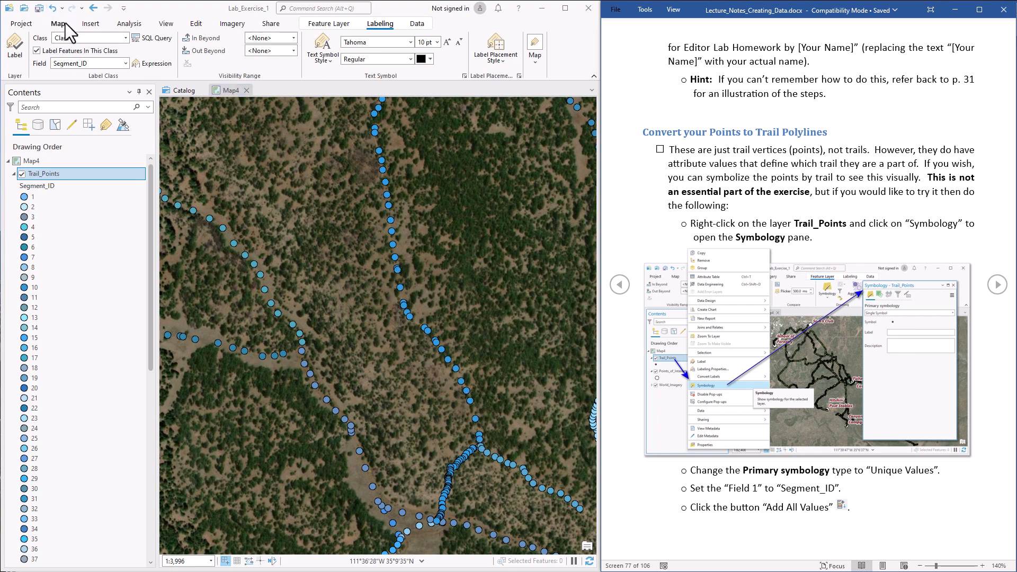
- Open the Geoprocessing tools pane from the Analysis tab and search for 'Points to Line'
left_click(130, 24)
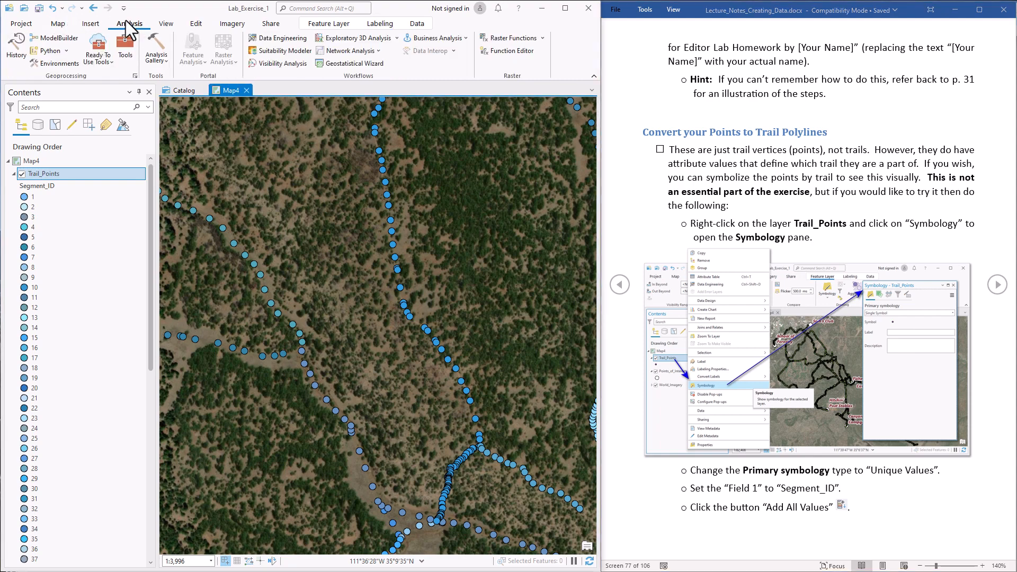
left_click(128, 49)
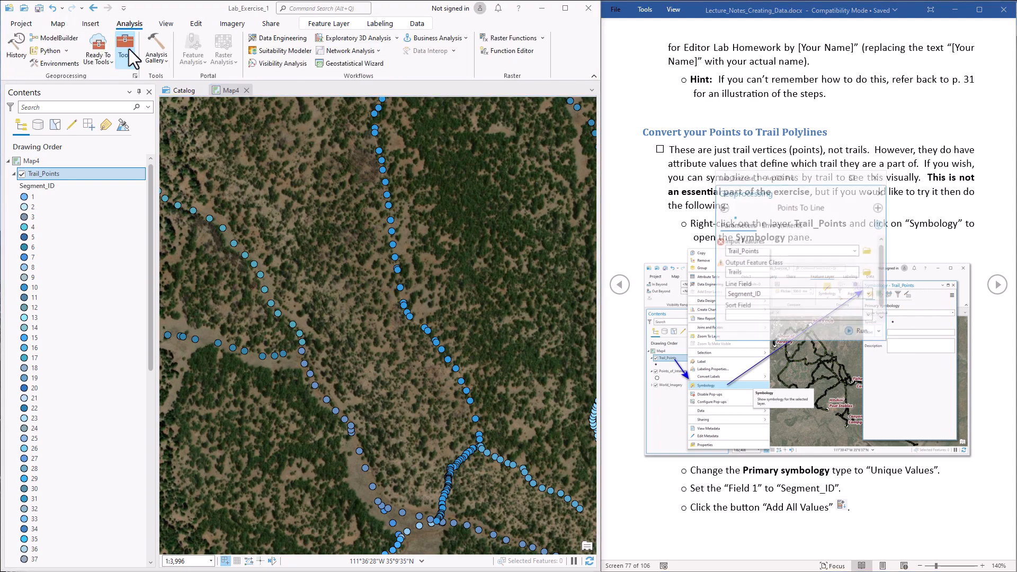
left_click_drag(819, 179, 417, 219)
left_click(403, 231)
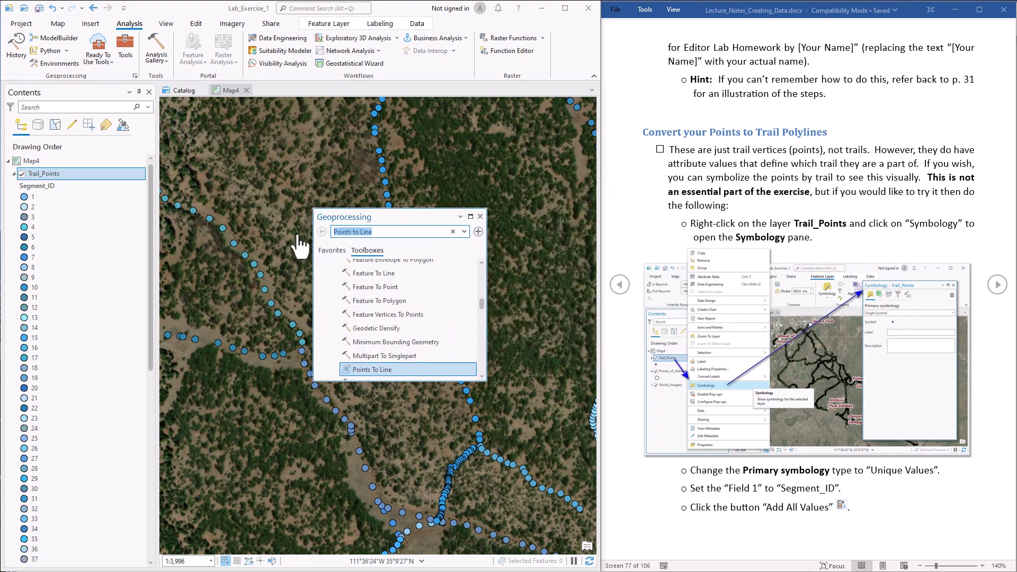
type("Po")
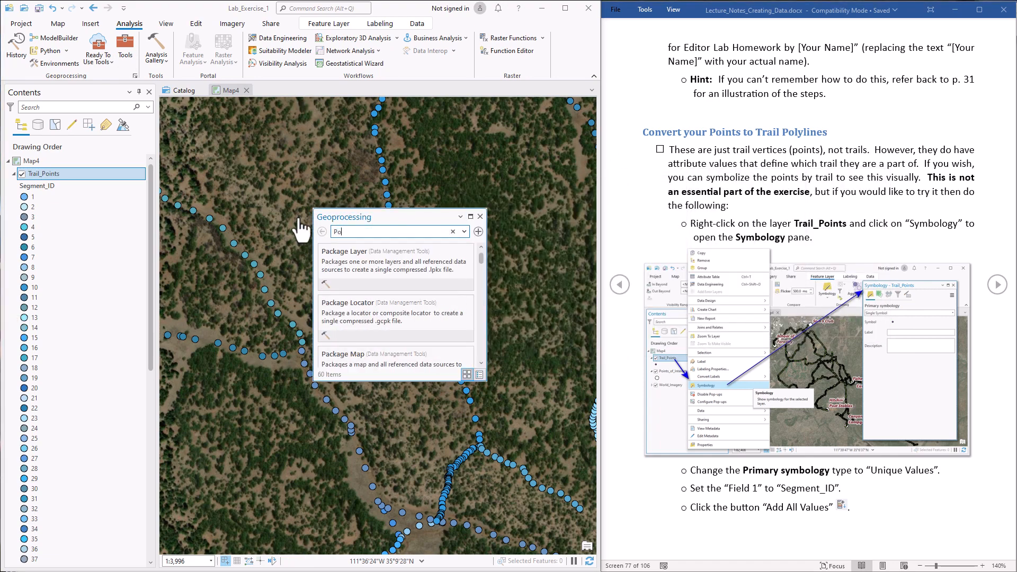
type("ints t")
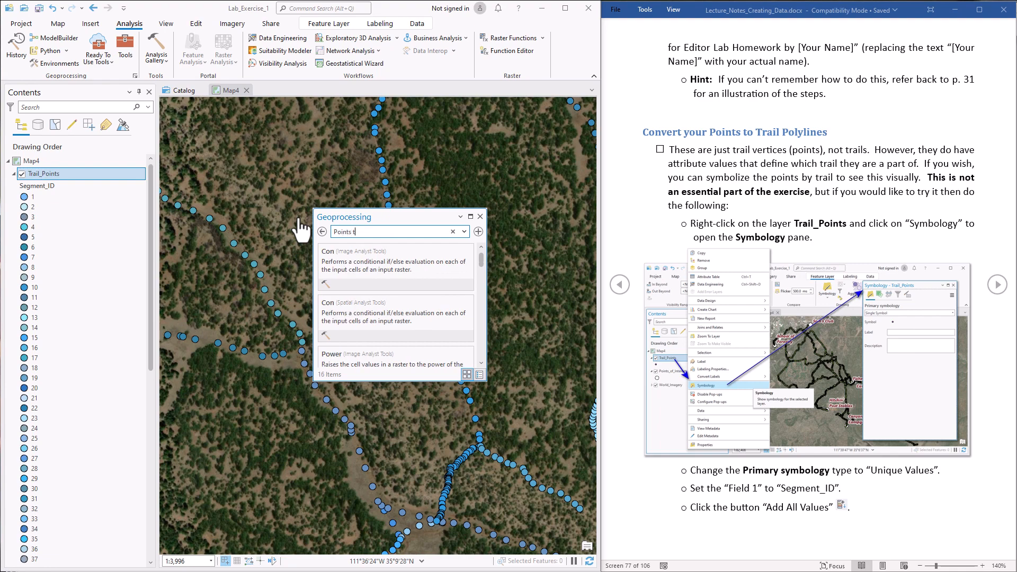
type("o Line")
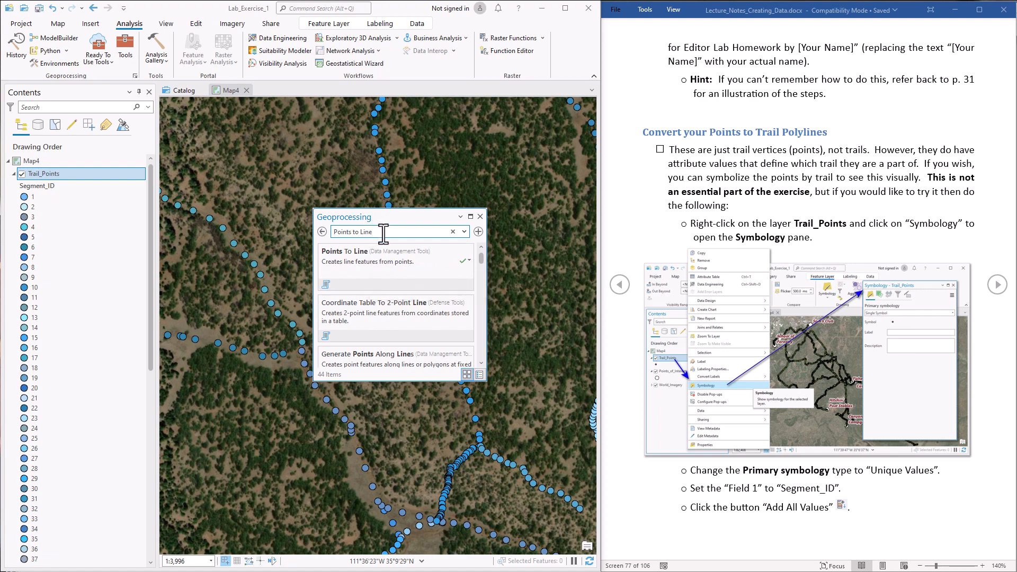
left_click_drag(383, 231, 334, 233)
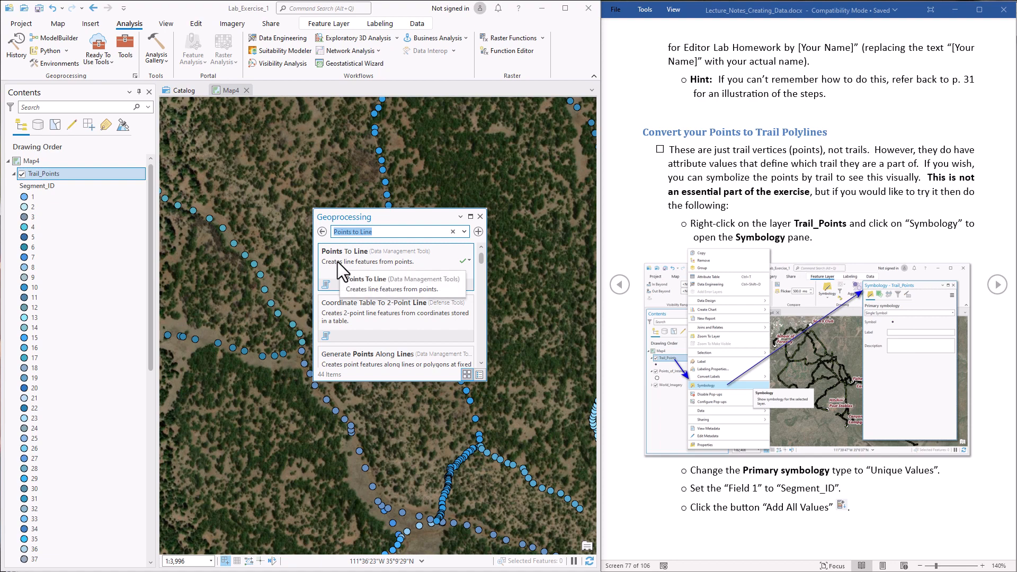
left_click(321, 231)
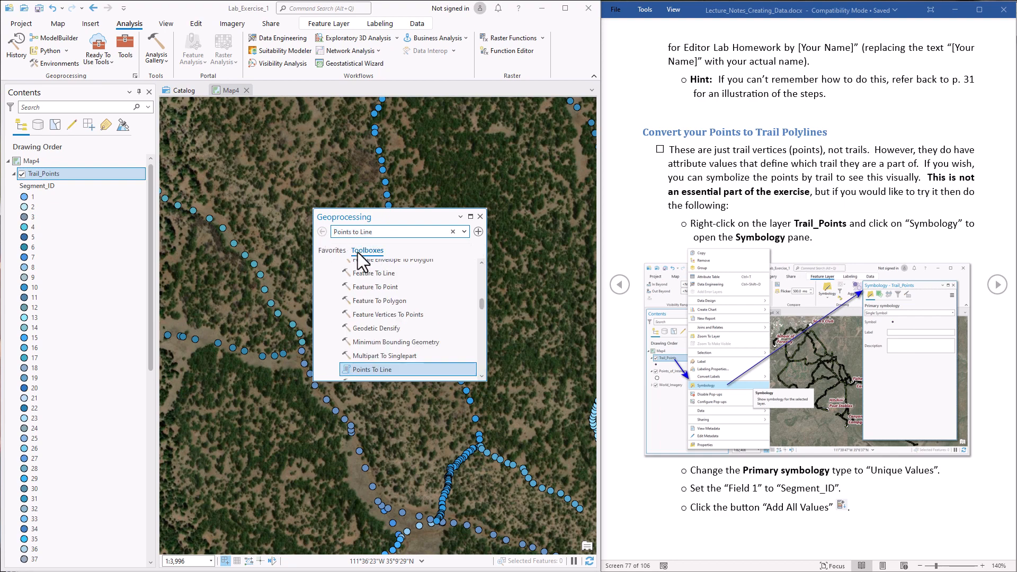
- Enlarge the pane and open Points To Line from Data Management Tools > Features
left_click_drag(405, 218, 354, 99)
left_click_drag(346, 262, 347, 453)
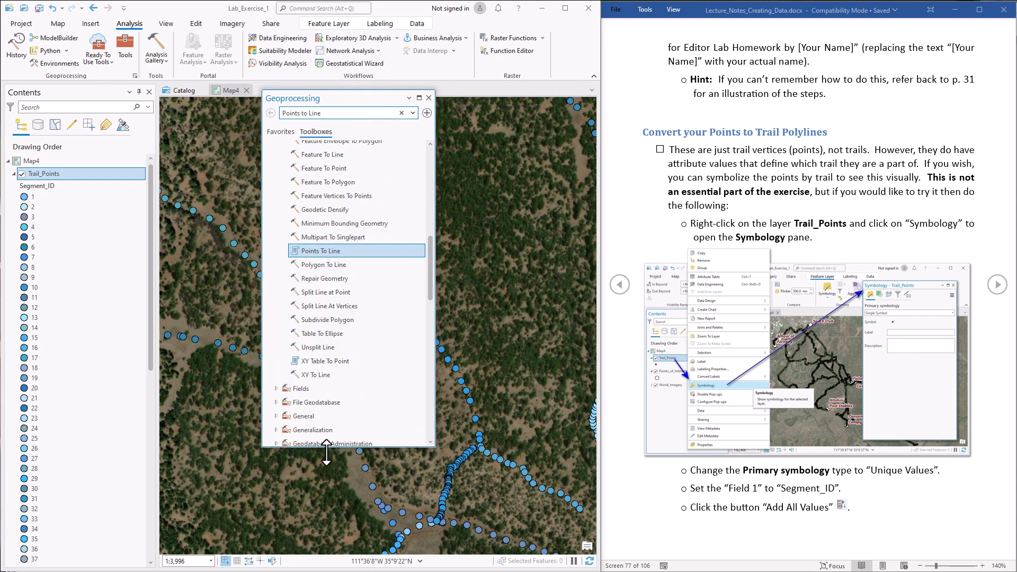
left_click_drag(430, 269, 432, 128)
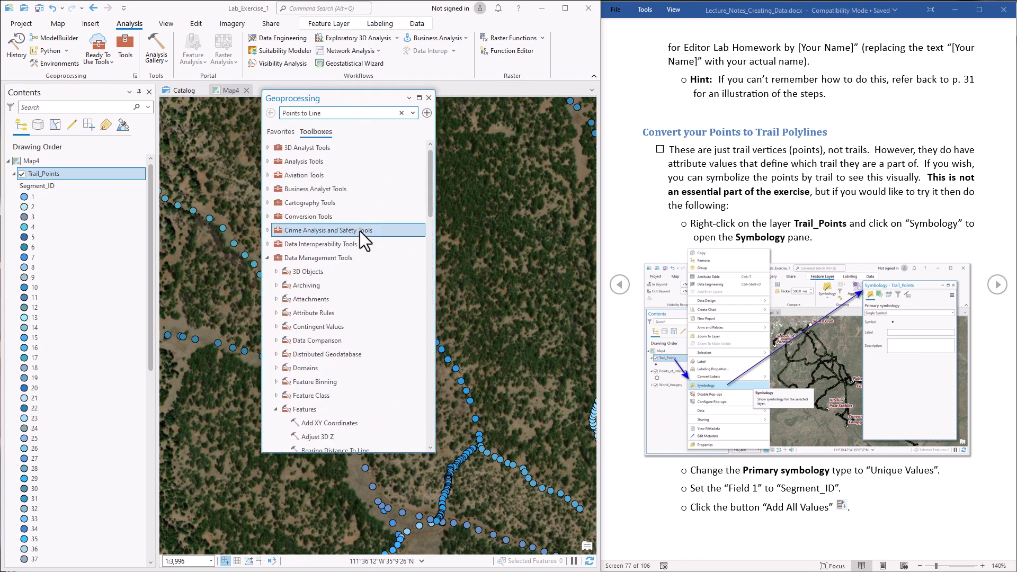
double_click(295, 256)
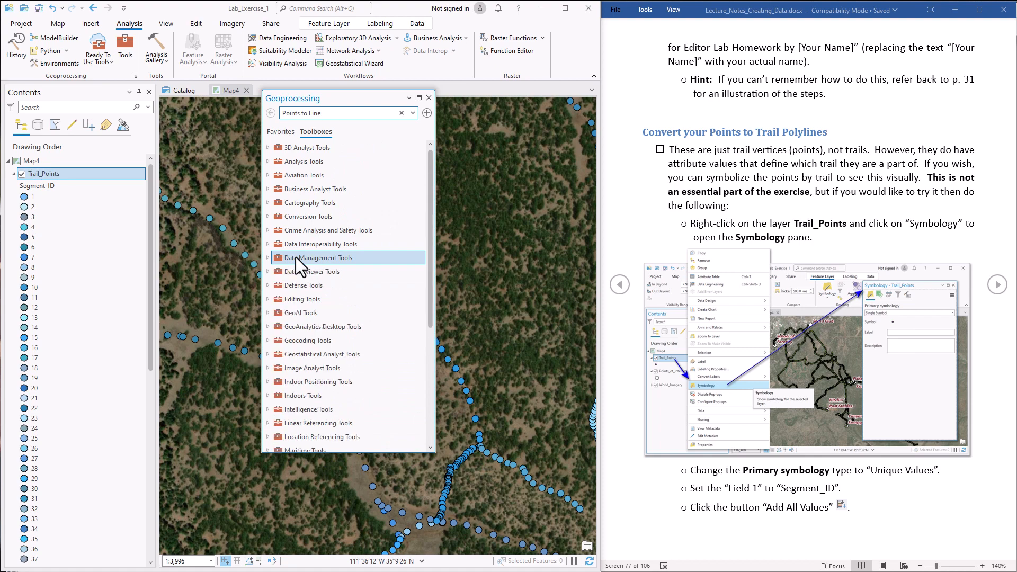
left_click(265, 257)
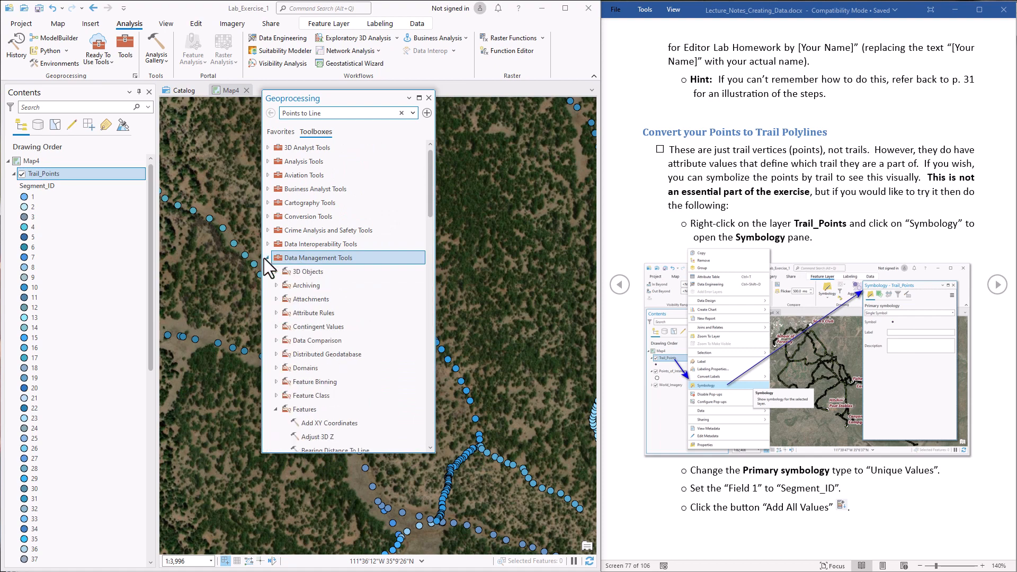
double_click(307, 408)
left_click(277, 408)
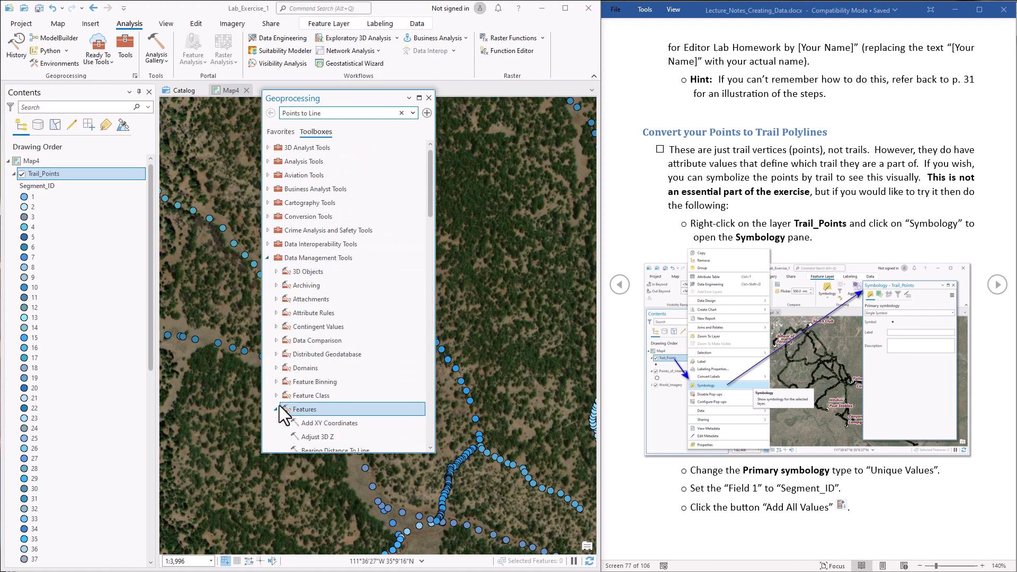
left_click_drag(431, 208, 430, 272)
double_click(342, 354)
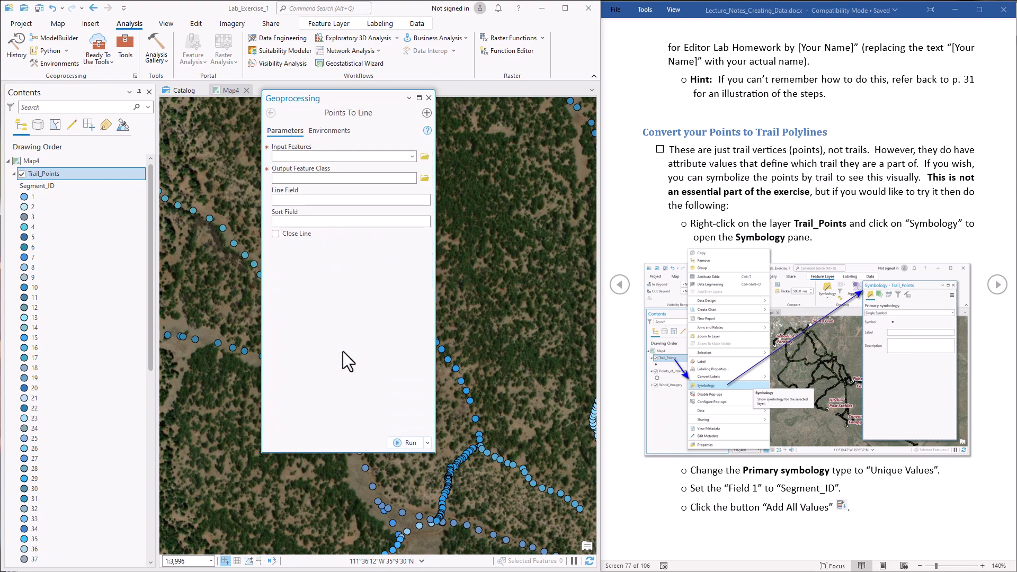
- Reopen Points To Line with Trail_Points as input and 'Trails' as the output feature class
left_click(270, 112)
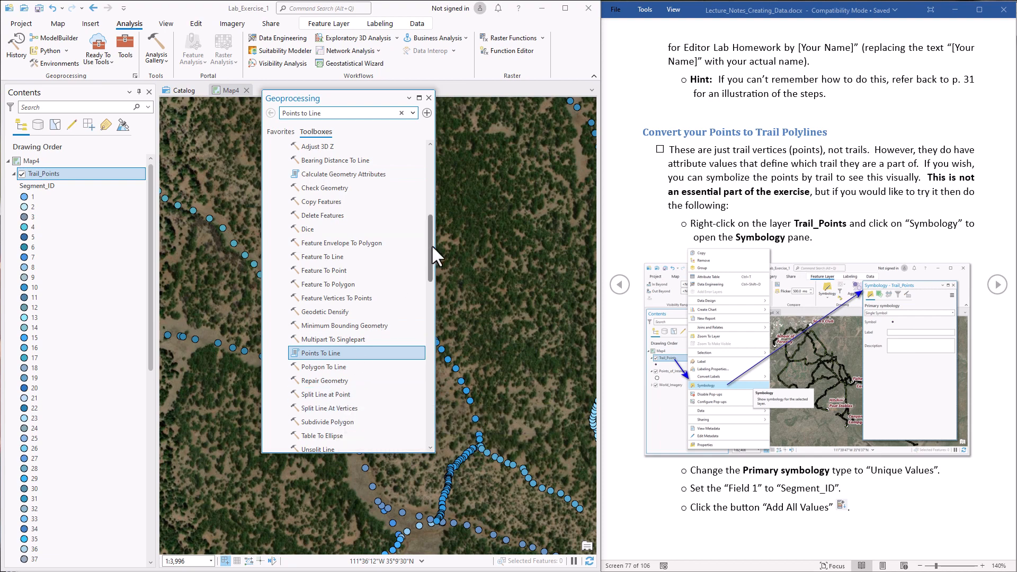
double_click(357, 352)
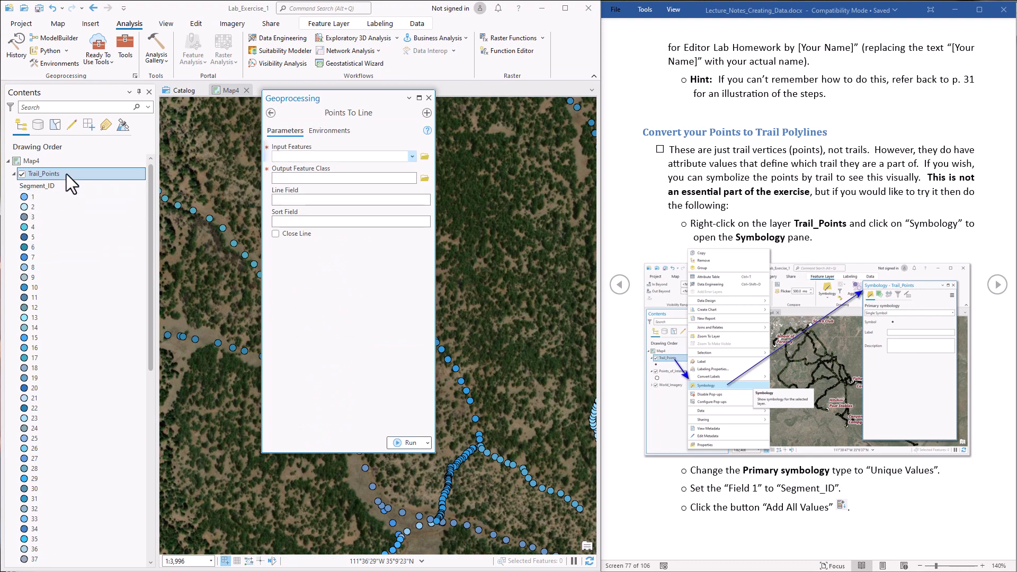
left_click_drag(66, 173, 296, 158)
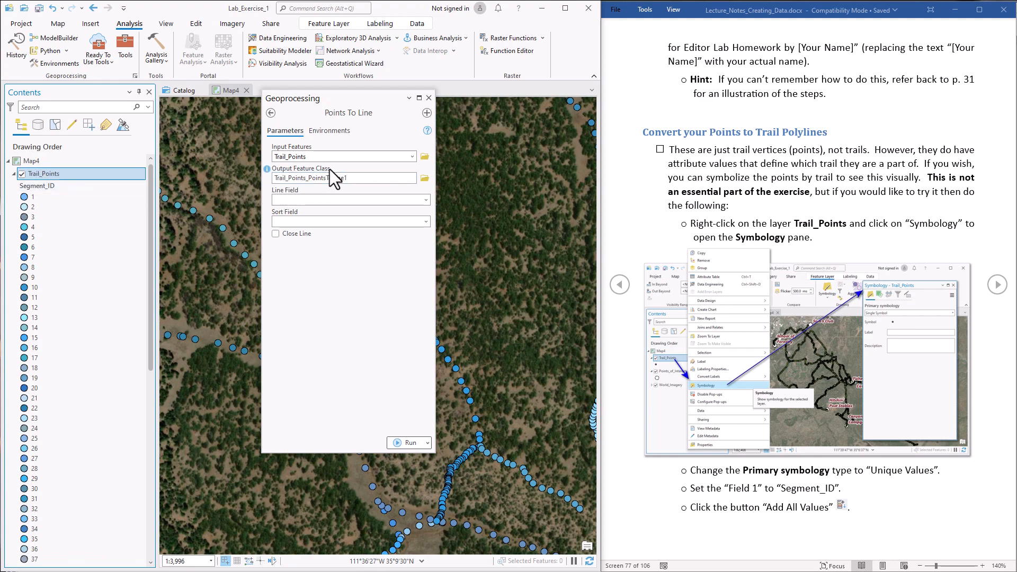
left_click(425, 178)
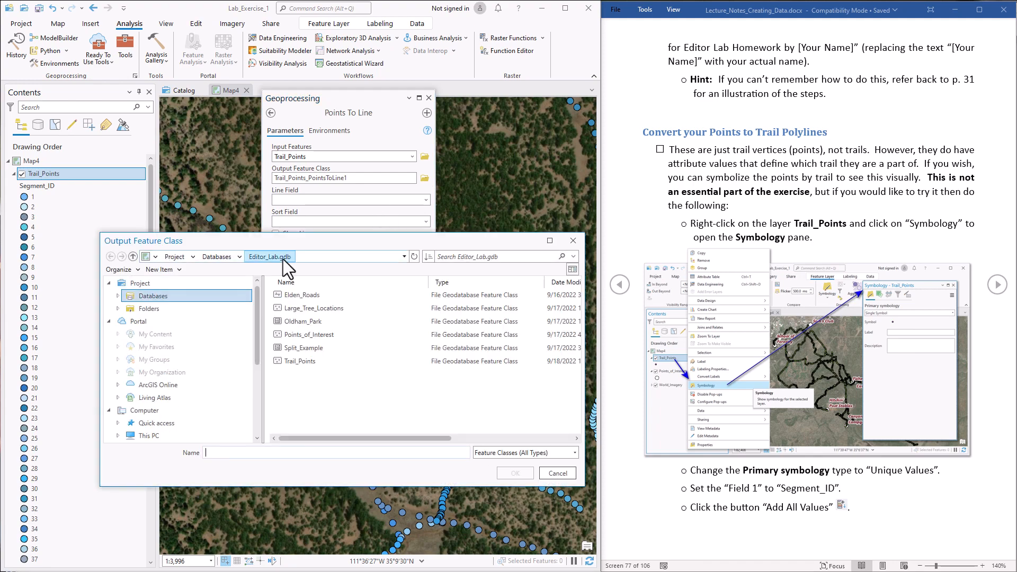
left_click(245, 452)
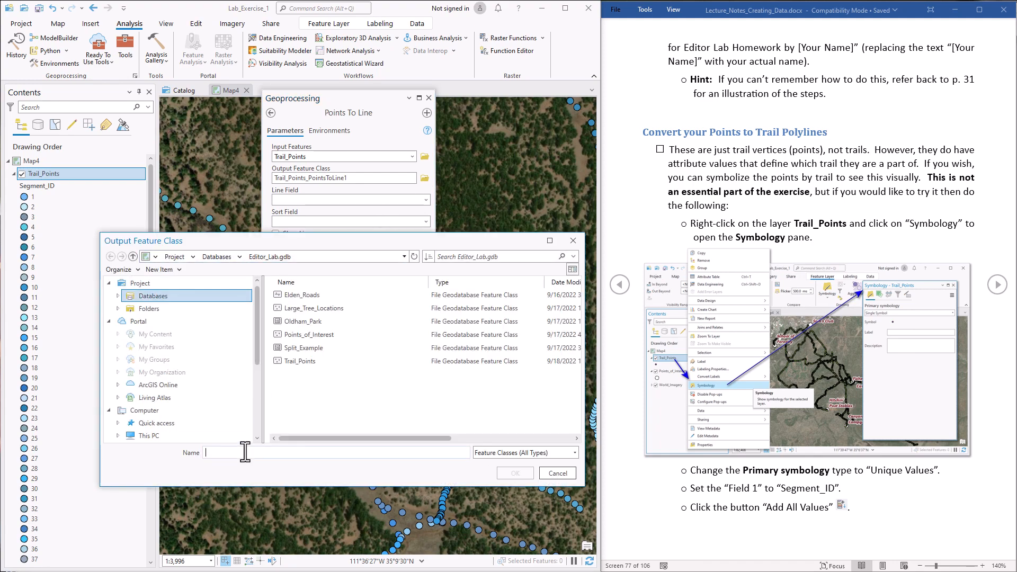
type("Trails")
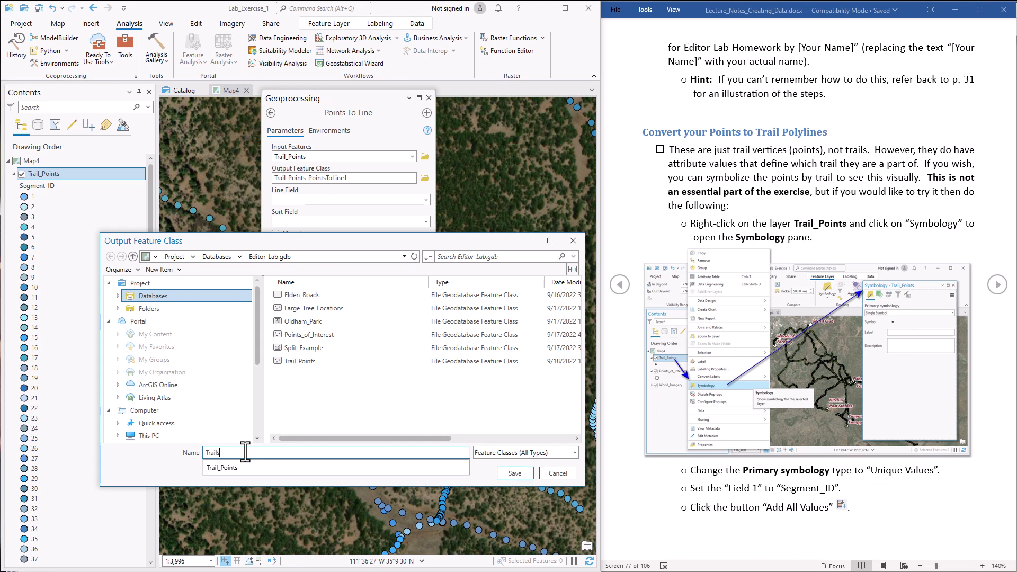
left_click(513, 473)
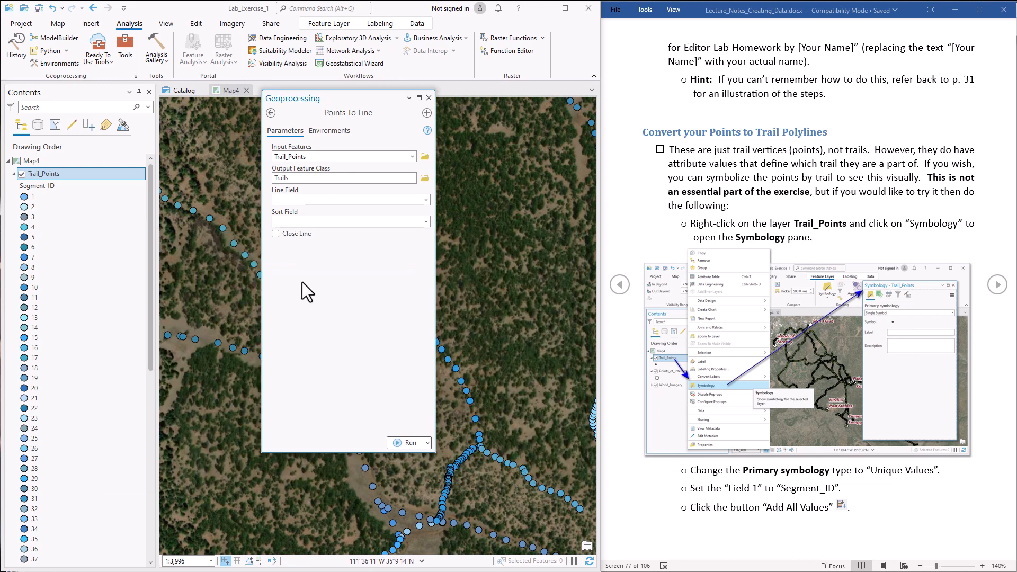
- Set the Line Field to Segment_ID and run the conversion
left_click(425, 200)
left_click(322, 214)
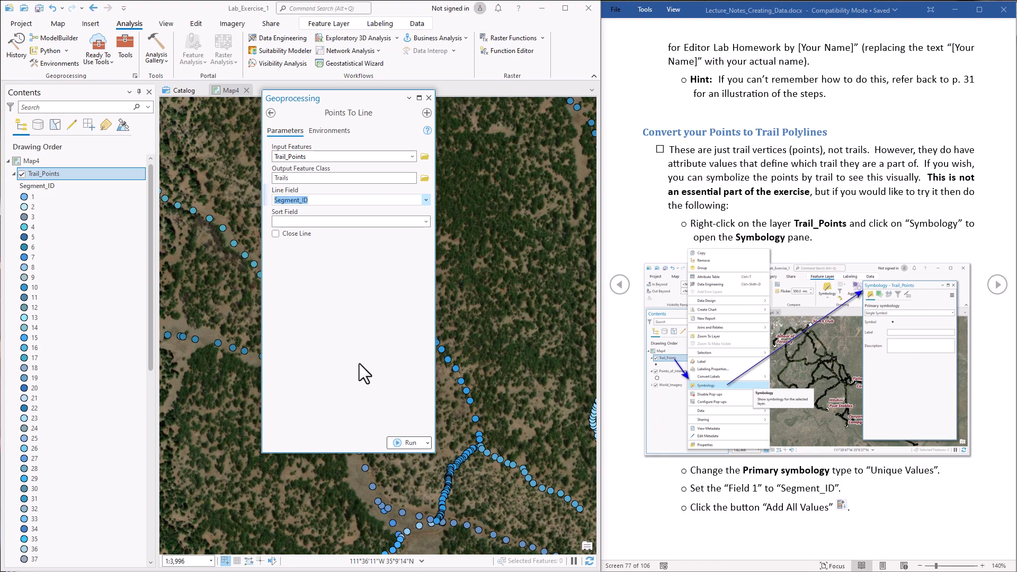
left_click(409, 440)
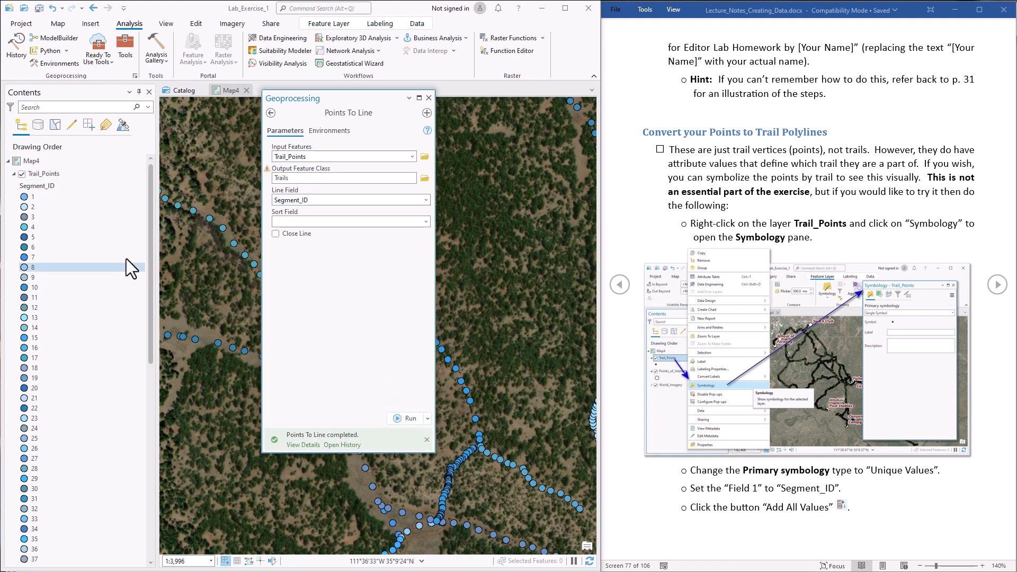
- Close the Geoprocessing pane and hide the Trail_Points layer
left_click(428, 98)
left_click(14, 173)
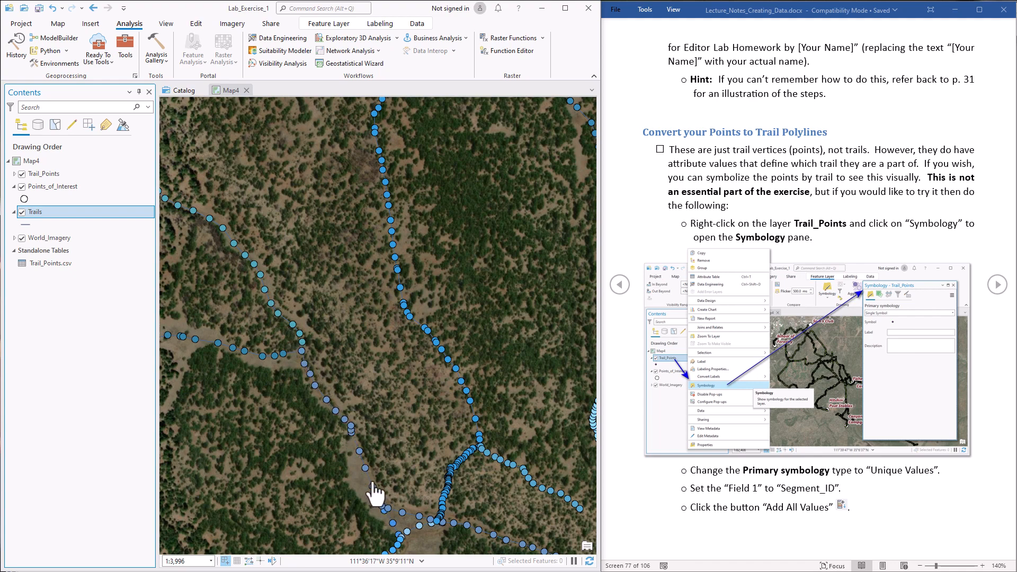
left_click(21, 174)
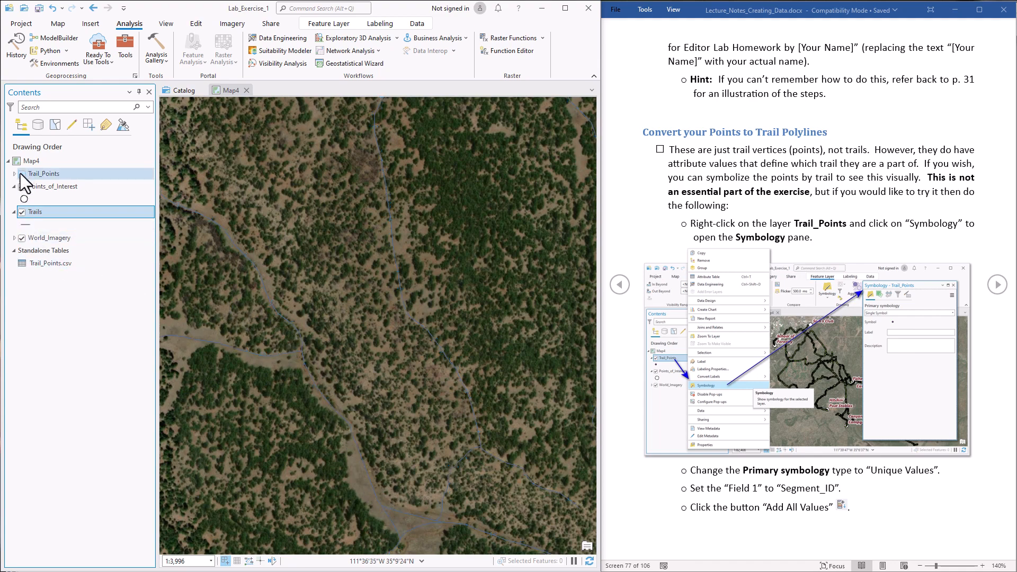
- Give the Trails layer the white Minor Road line symbol and close its symbology pane
left_click(26, 224)
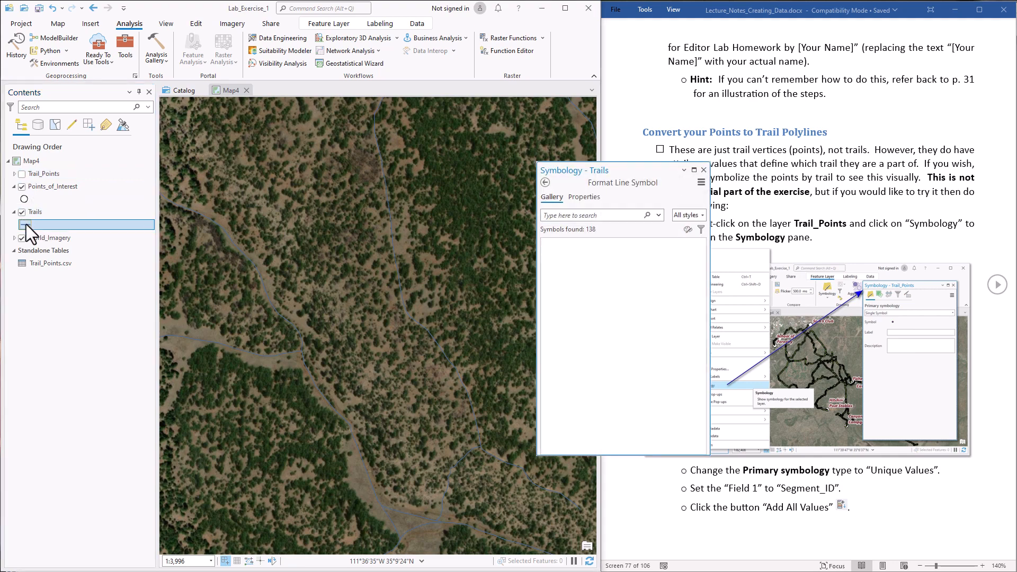
left_click_drag(639, 177, 439, 167)
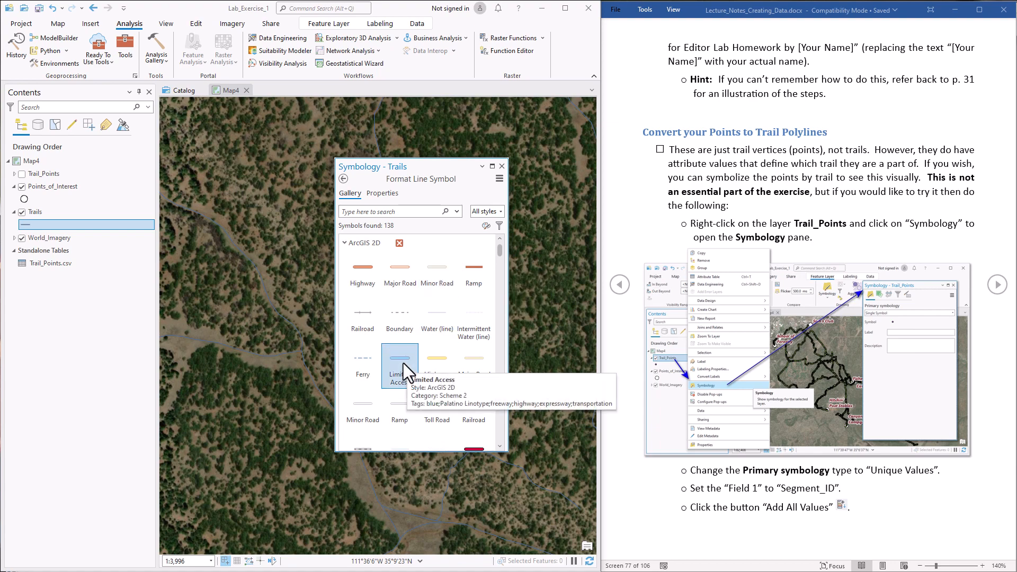
left_click(438, 265)
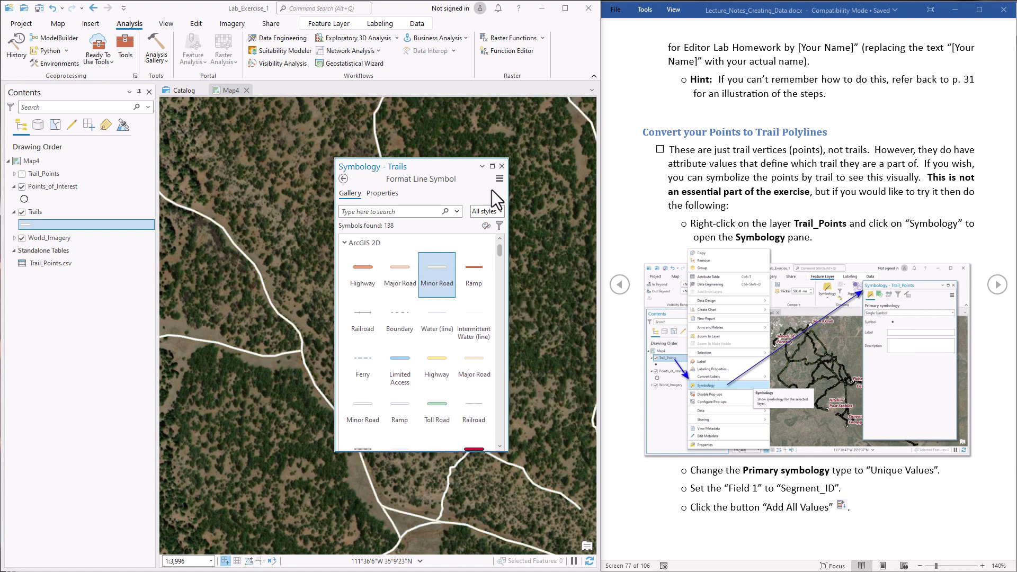
left_click(501, 166)
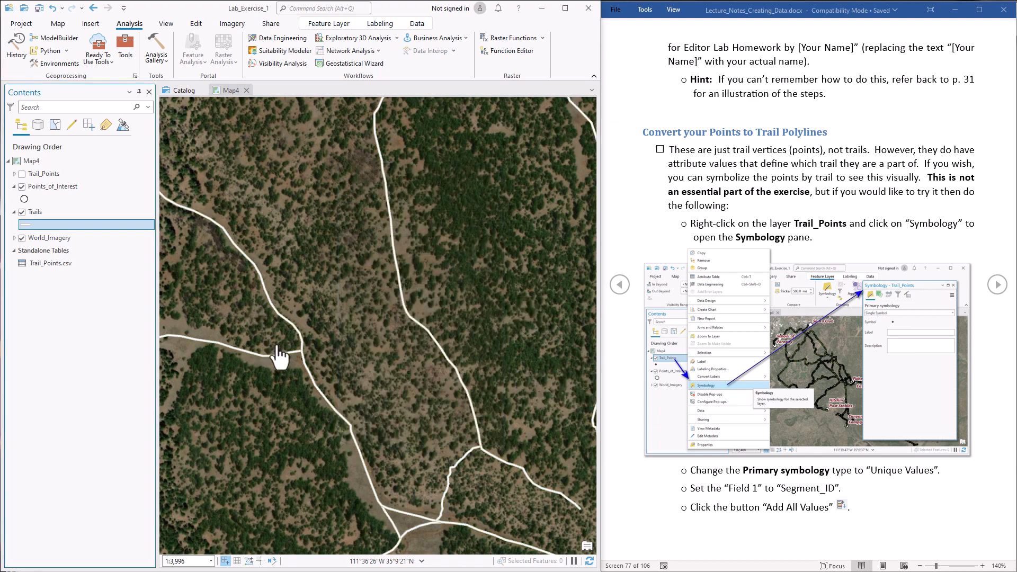
scroll(338, 363, "down", 4)
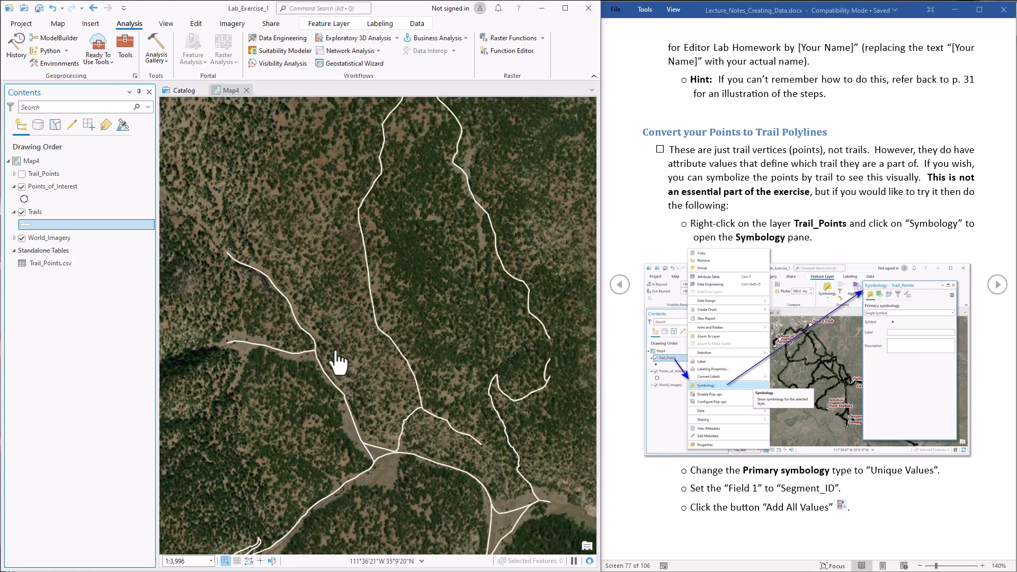
left_click_drag(416, 386, 357, 250)
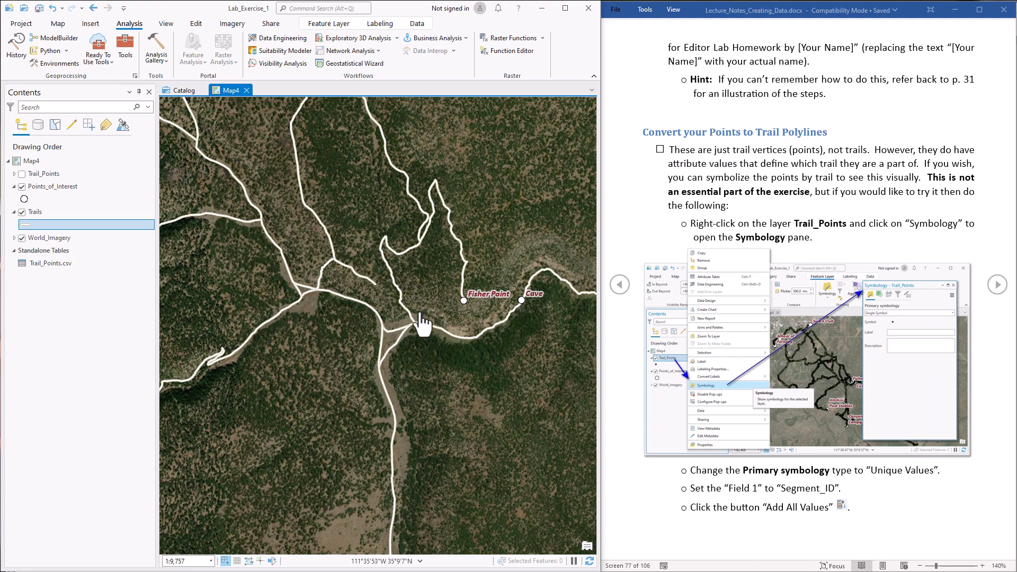
left_click_drag(447, 390, 424, 366)
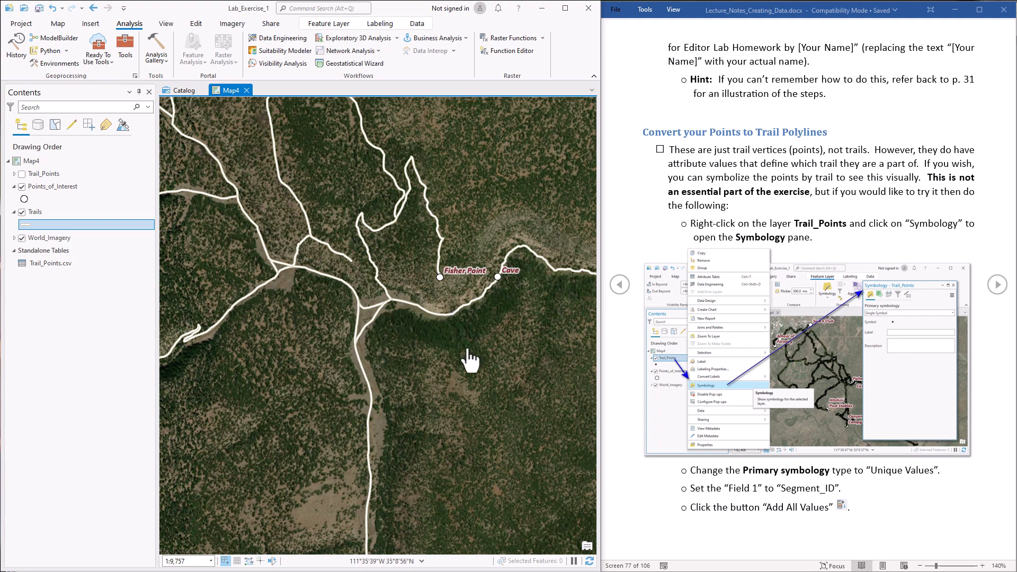
left_click_drag(470, 362, 333, 383)
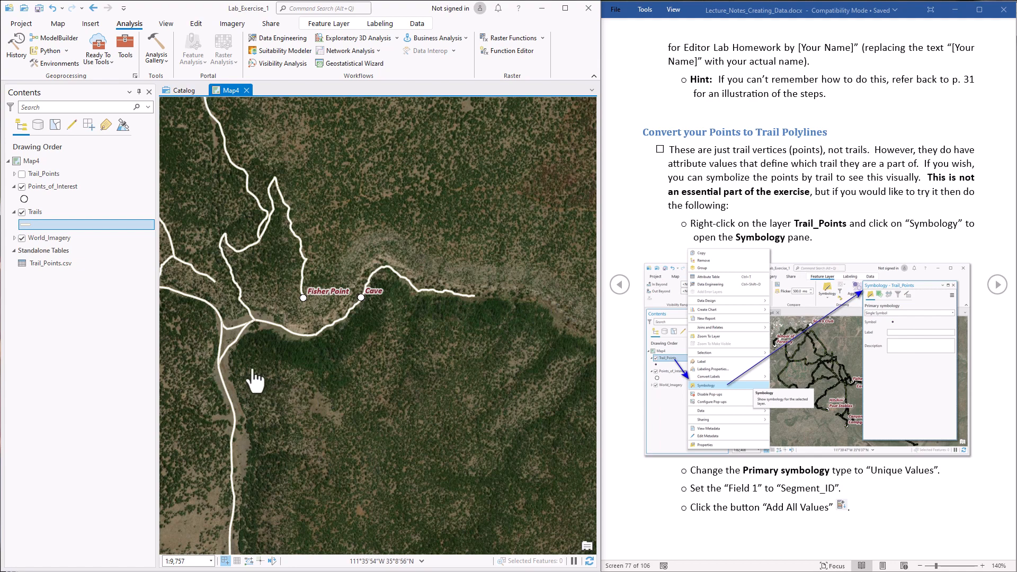
left_click_drag(255, 380, 272, 371)
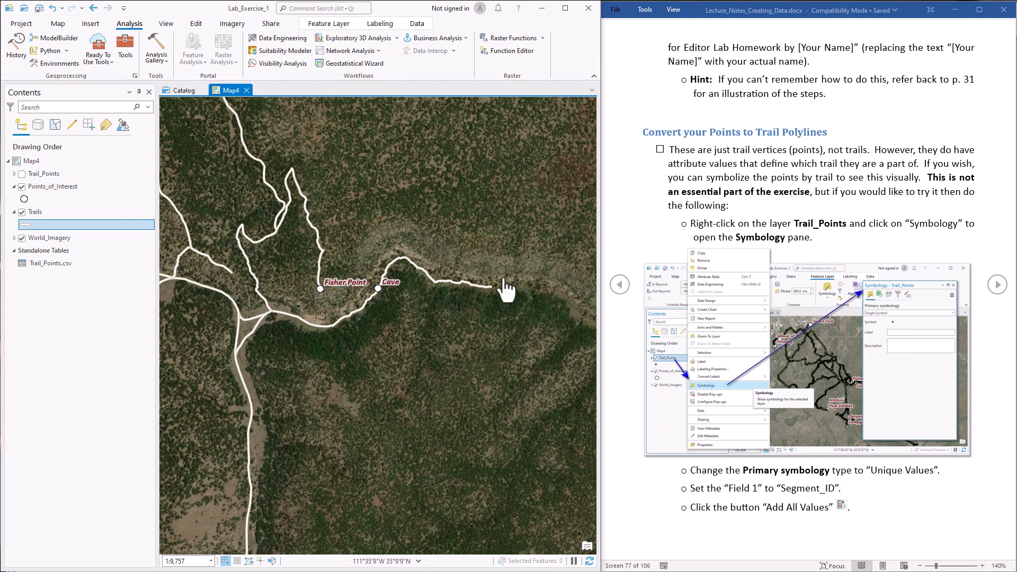
scroll(248, 337, "up", 1)
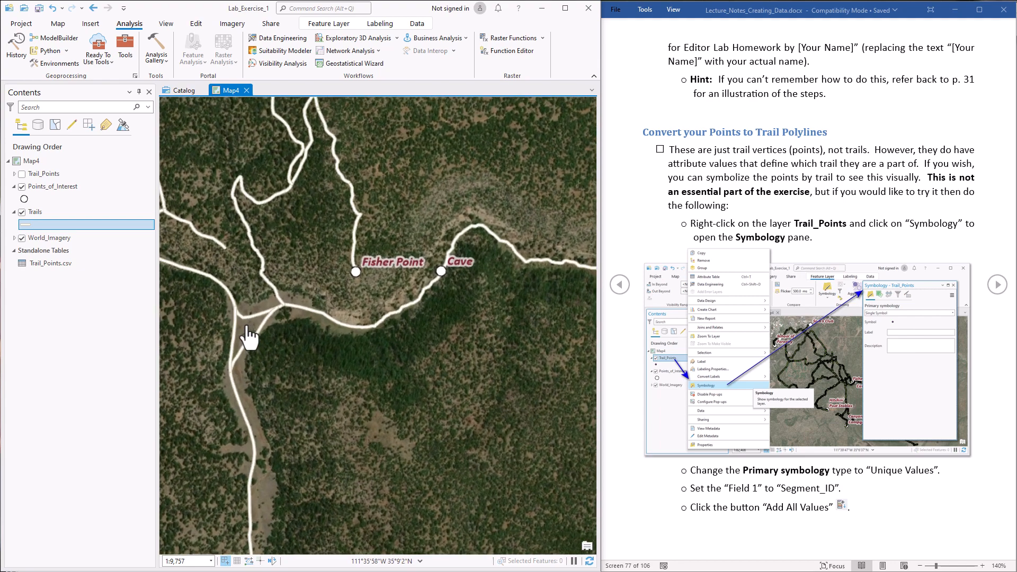
scroll(248, 337, "down", 3)
left_click_drag(249, 341, 446, 412)
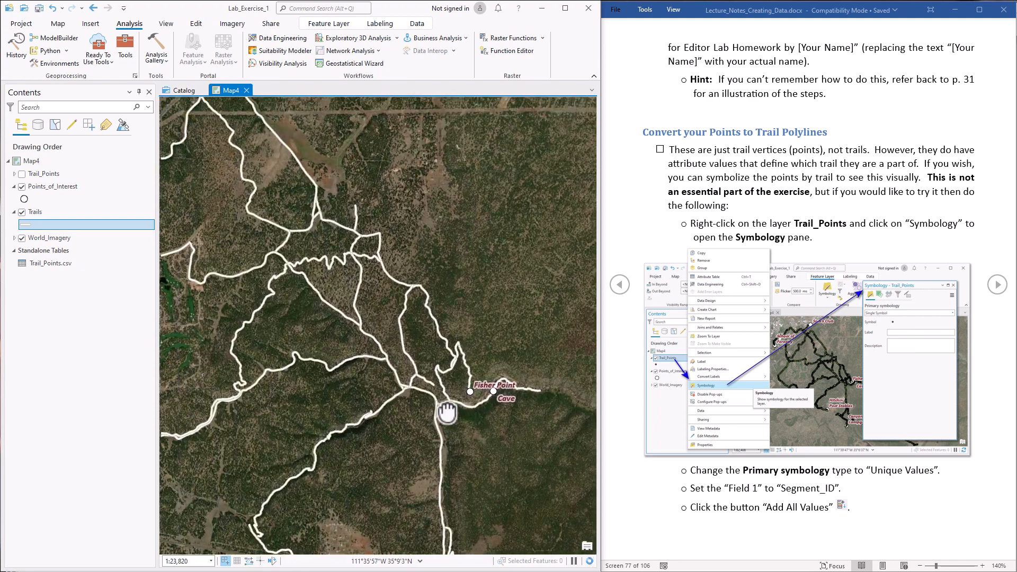
left_click_drag(397, 301, 420, 381)
left_click_drag(390, 281, 419, 313)
left_click_drag(423, 371, 451, 402)
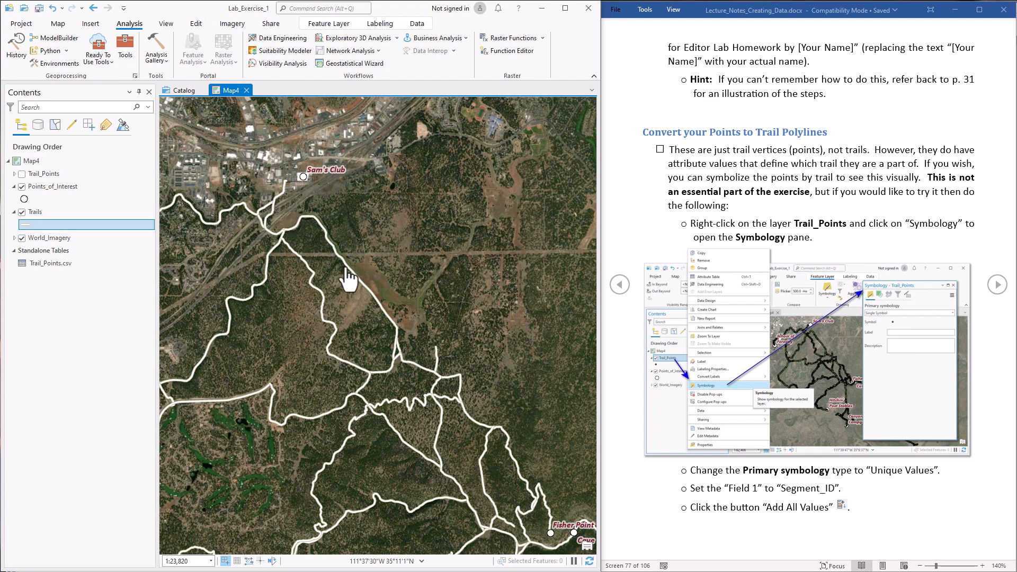
left_click_drag(310, 408, 503, 326)
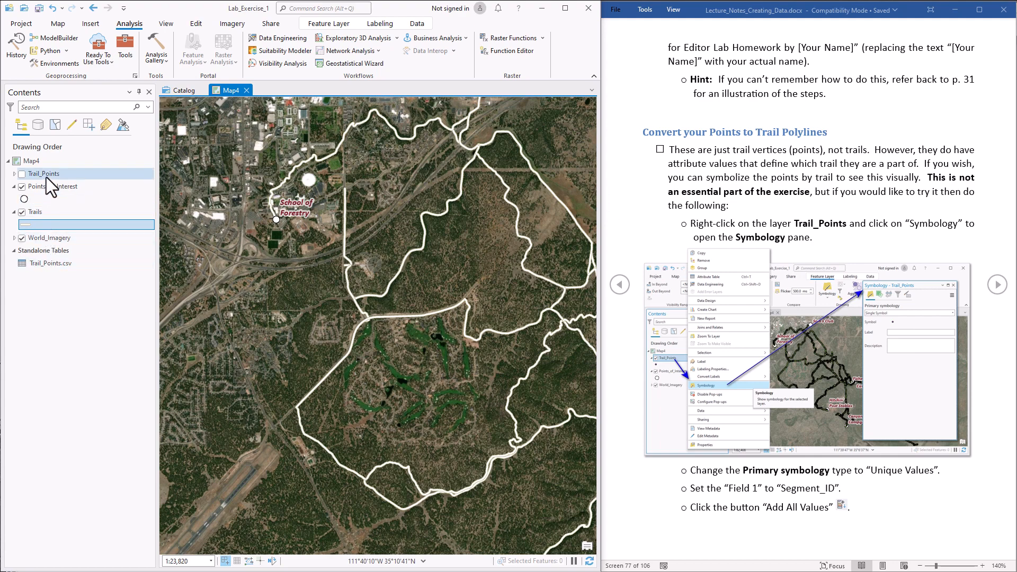
- Open the Trail_Points feature class metadata for editing from the Catalog listing
left_click(179, 89)
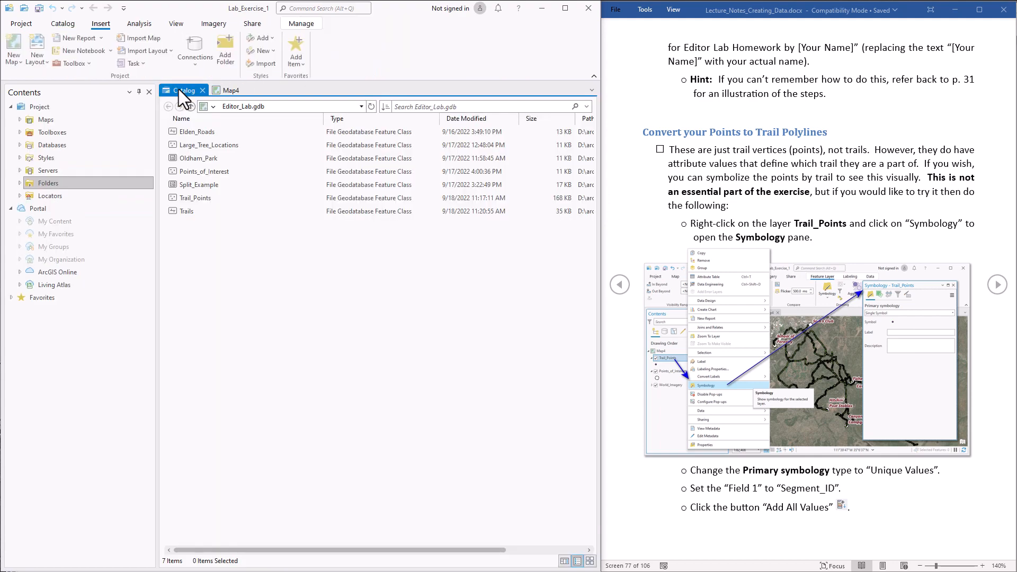
left_click(191, 200)
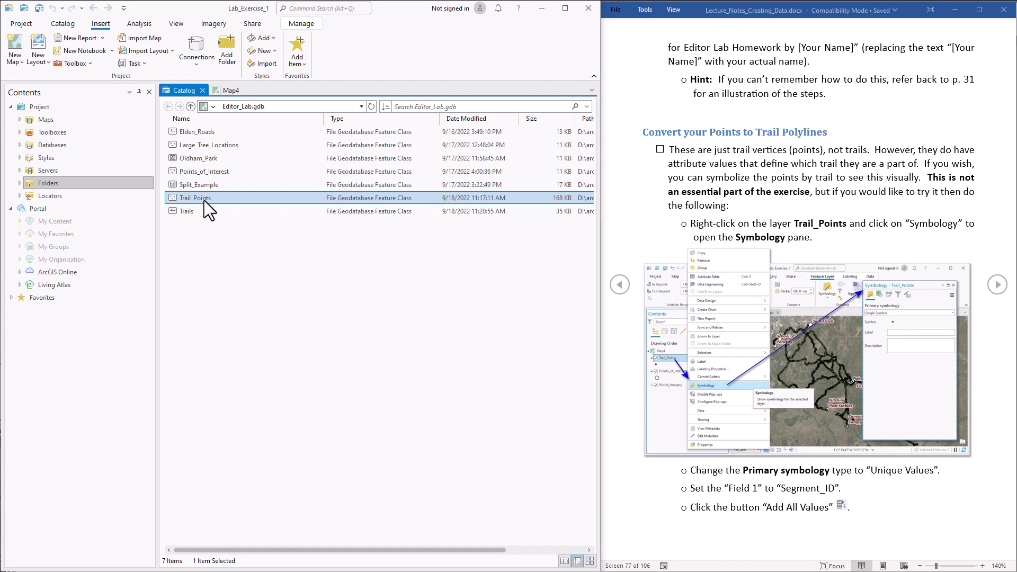
right_click(205, 201)
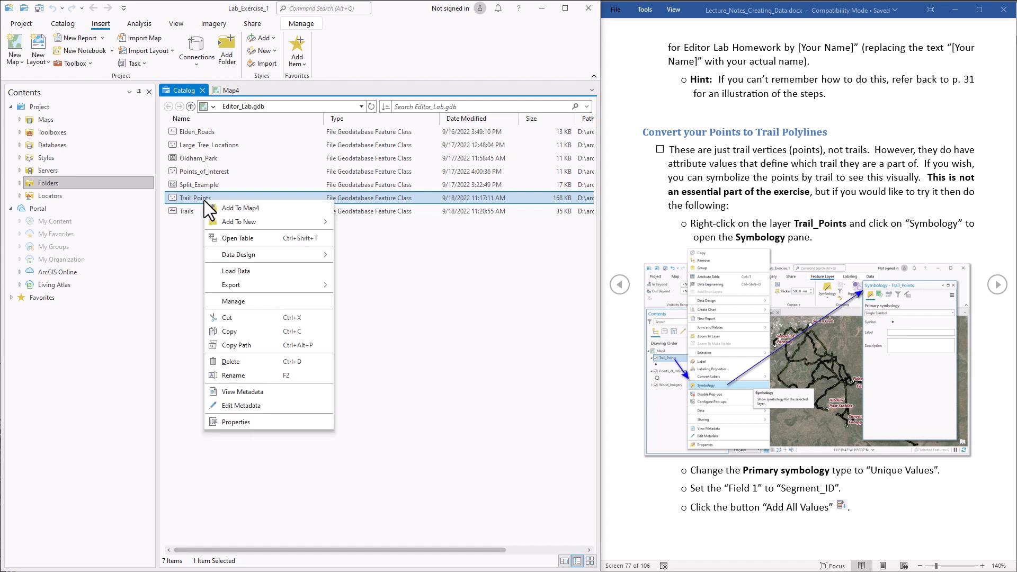
left_click(243, 405)
scroll(797, 185, "down", 4)
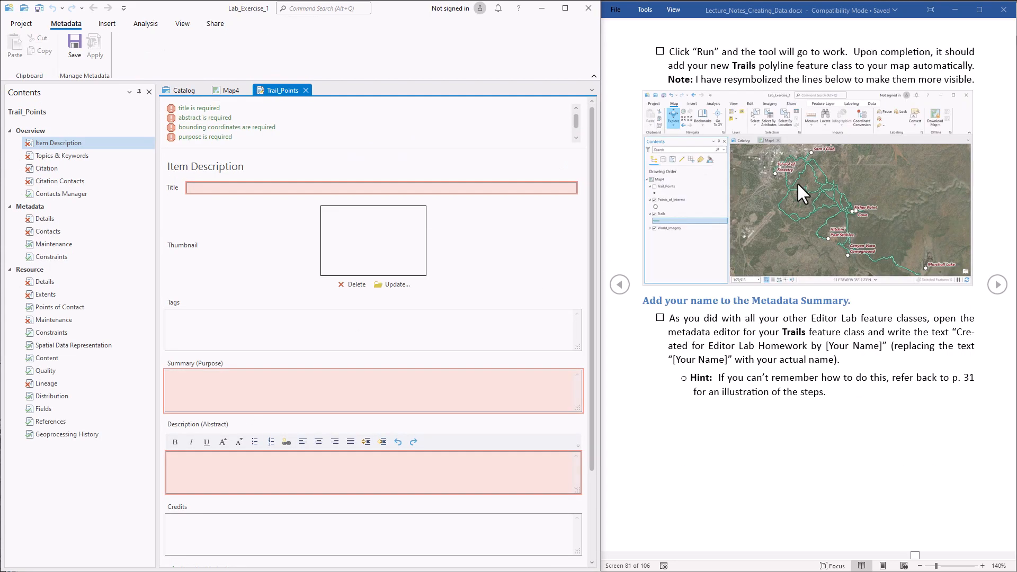
- Paste 'Created for Editor Lab Homework by' into Summary (Purpose), replacing [Your Name] with the author's name
left_click(959, 331)
left_click_drag(958, 332, 881, 350)
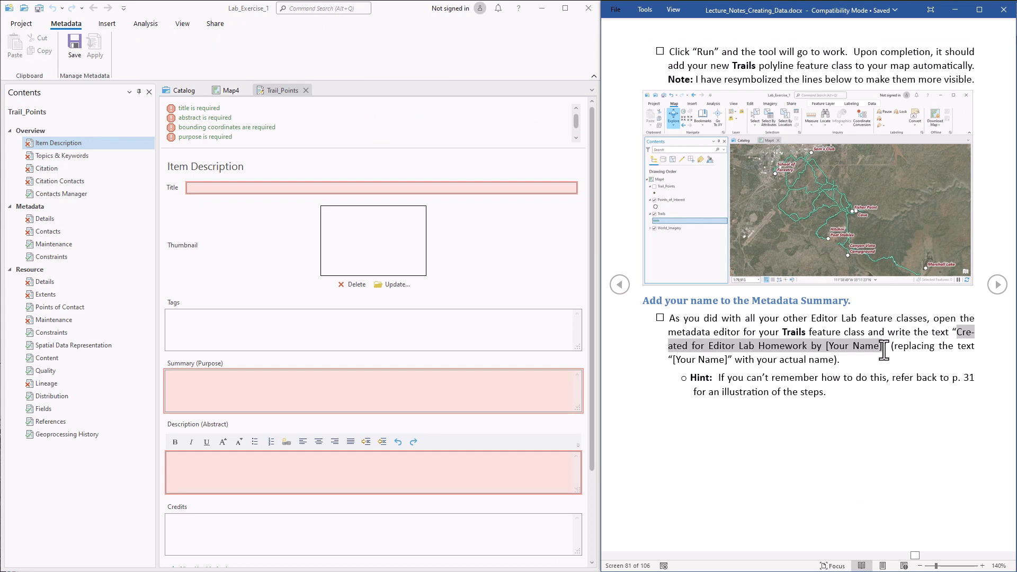
key("ctrl+c")
left_click(182, 386)
key("ctrl+v")
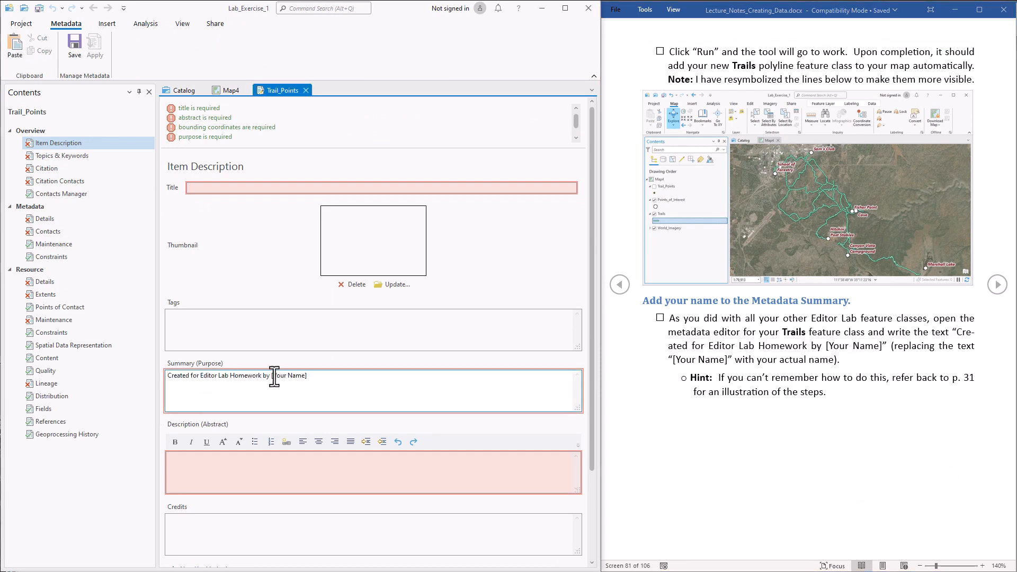
left_click_drag(271, 376, 308, 376)
key("ctrl+a")
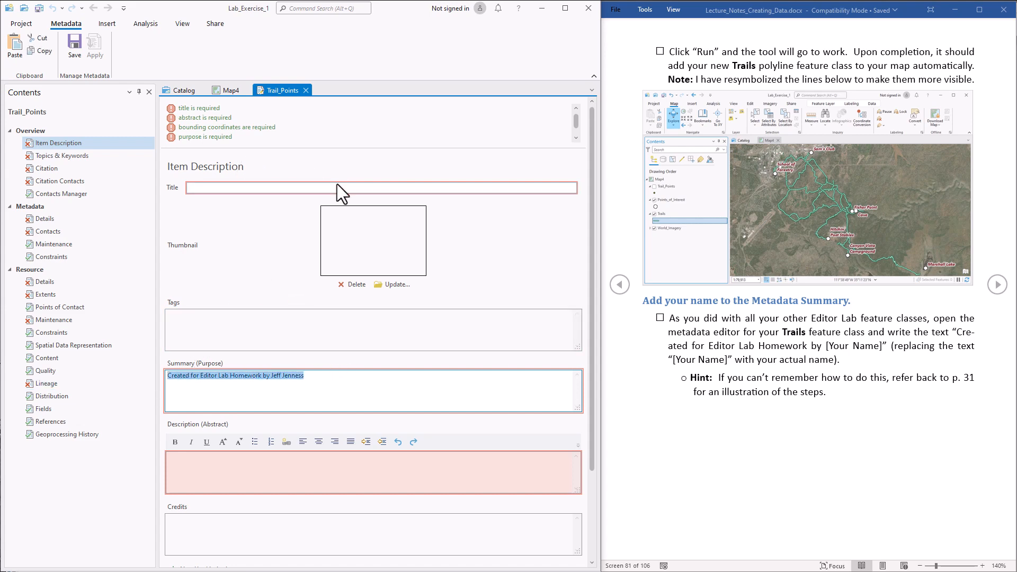
- Save the Trail_Points metadata, close the editor and select the Trails feature class
left_click(70, 46)
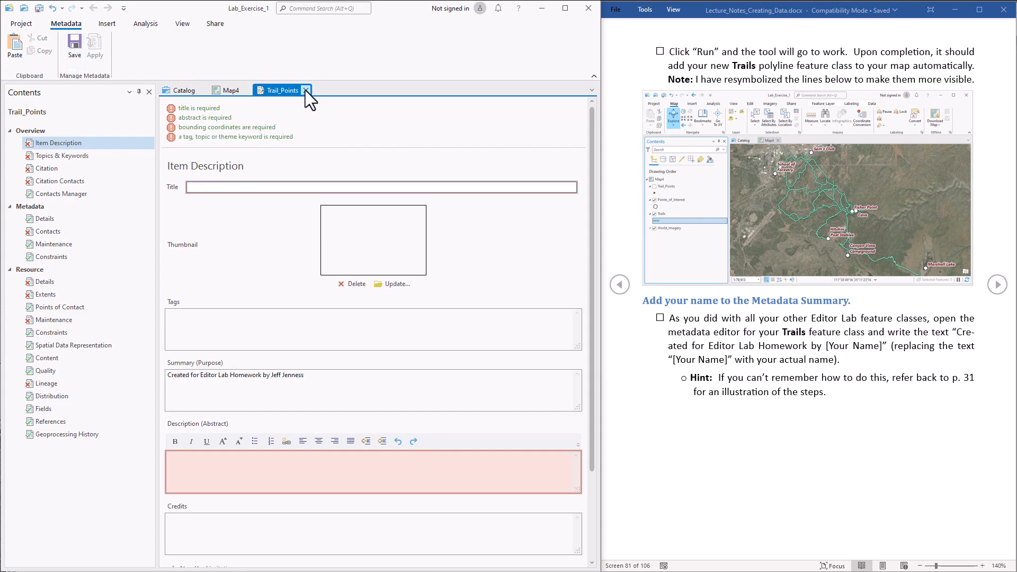
left_click(306, 90)
left_click(209, 213)
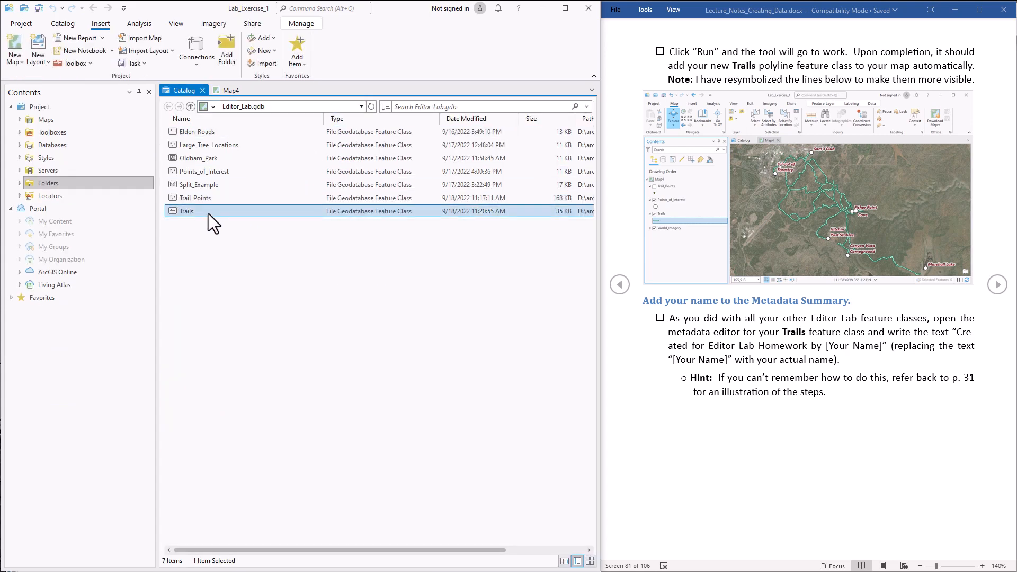
- Paste the same summary sentence into the Trails metadata Summary (Purpose), save and close
right_click(208, 214)
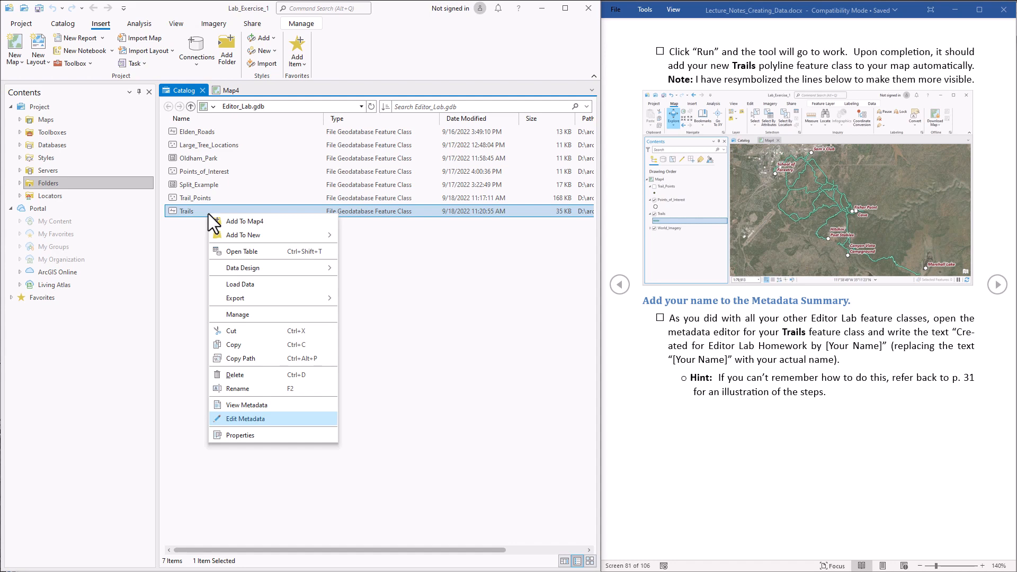
left_click(254, 418)
left_click(253, 385)
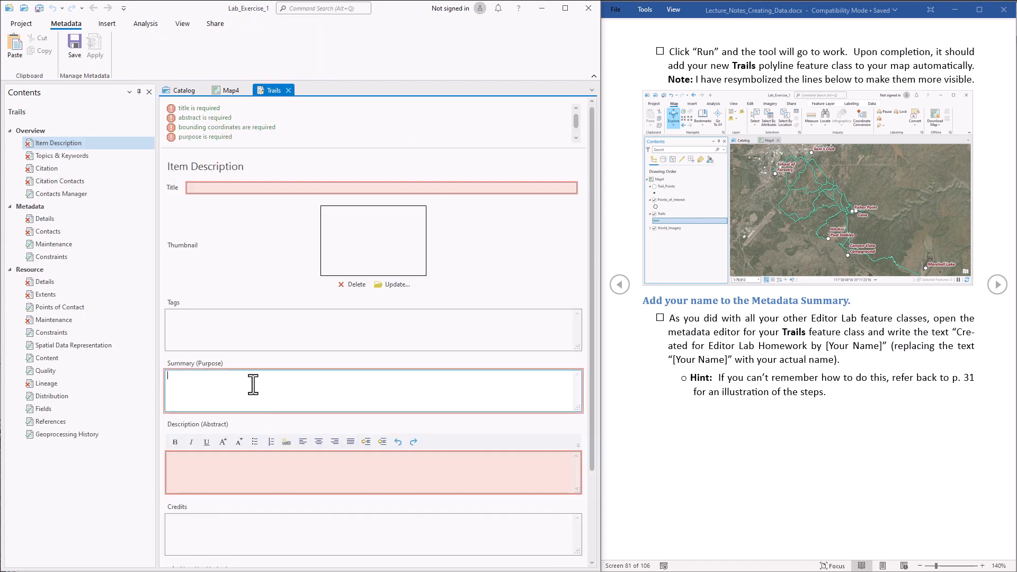
key("ctrl+v")
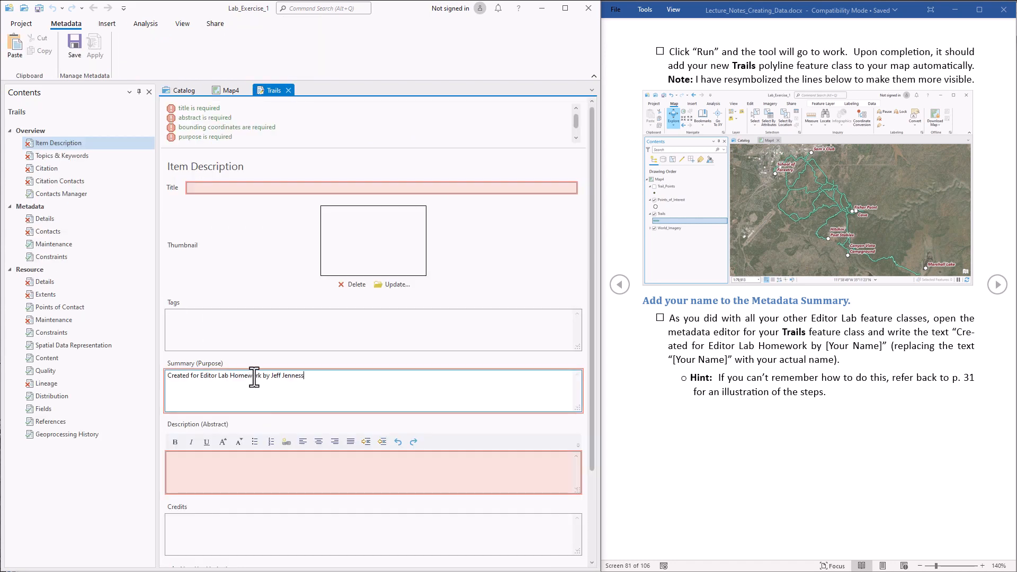
left_click(74, 47)
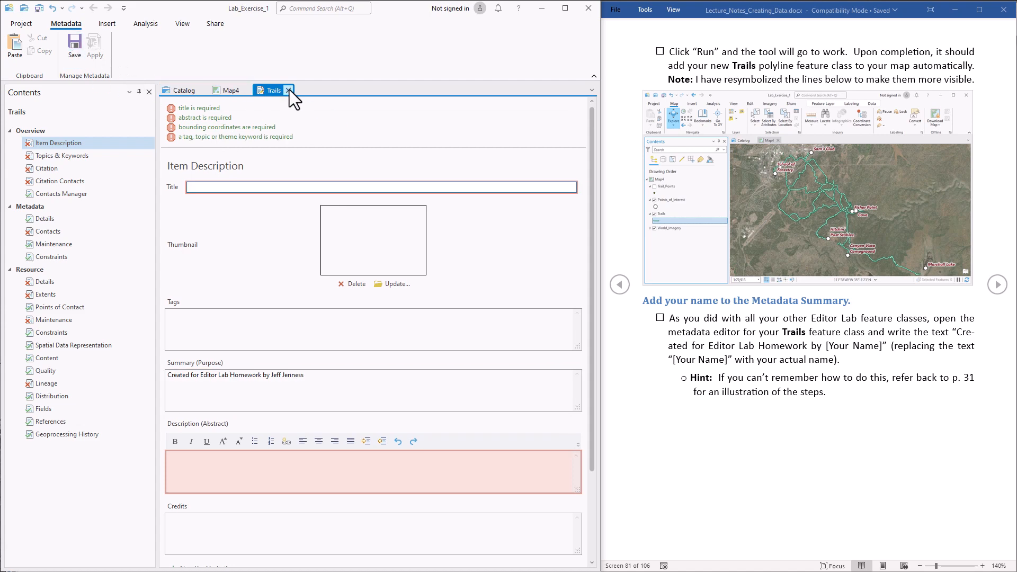
left_click(288, 90)
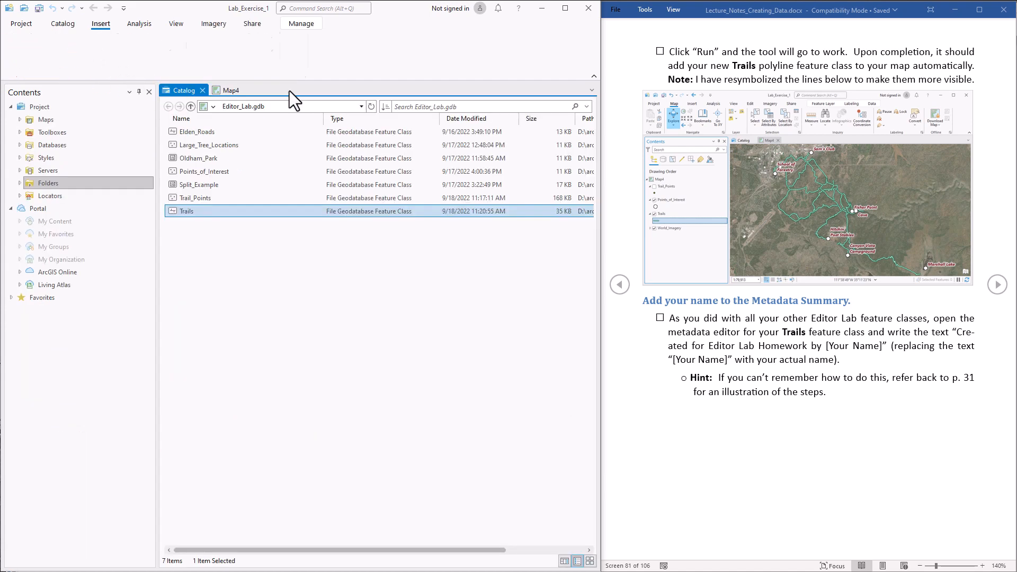
- Check the Trails and Trail_Points summaries in the Catalog details panel
left_click(563, 563)
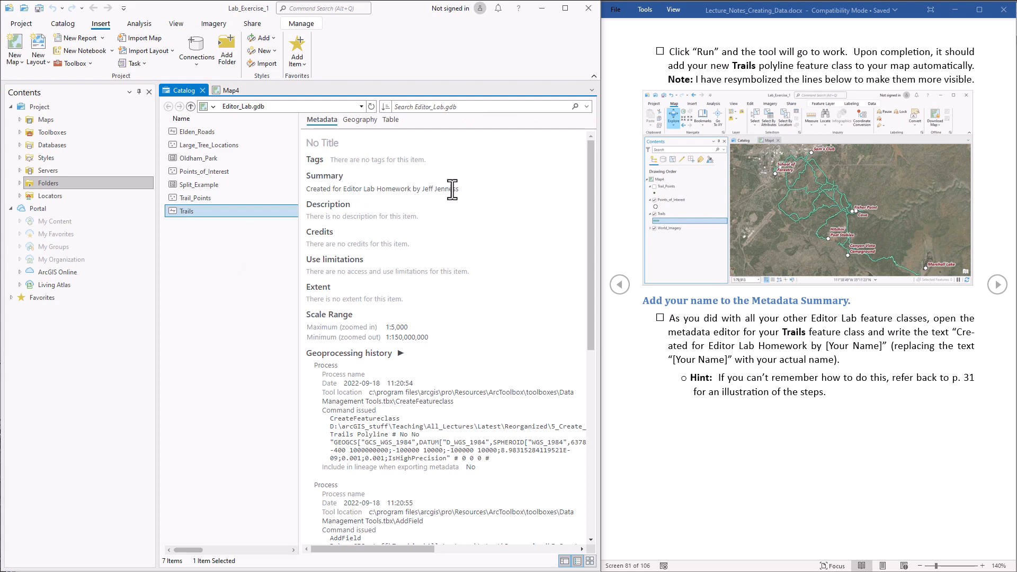
left_click_drag(330, 197, 312, 189)
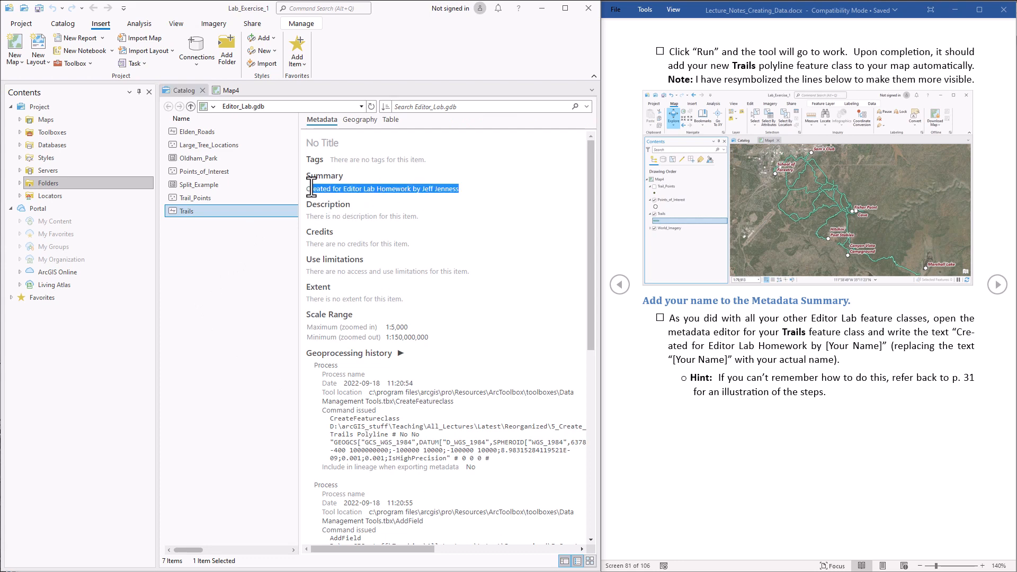
left_click(192, 198)
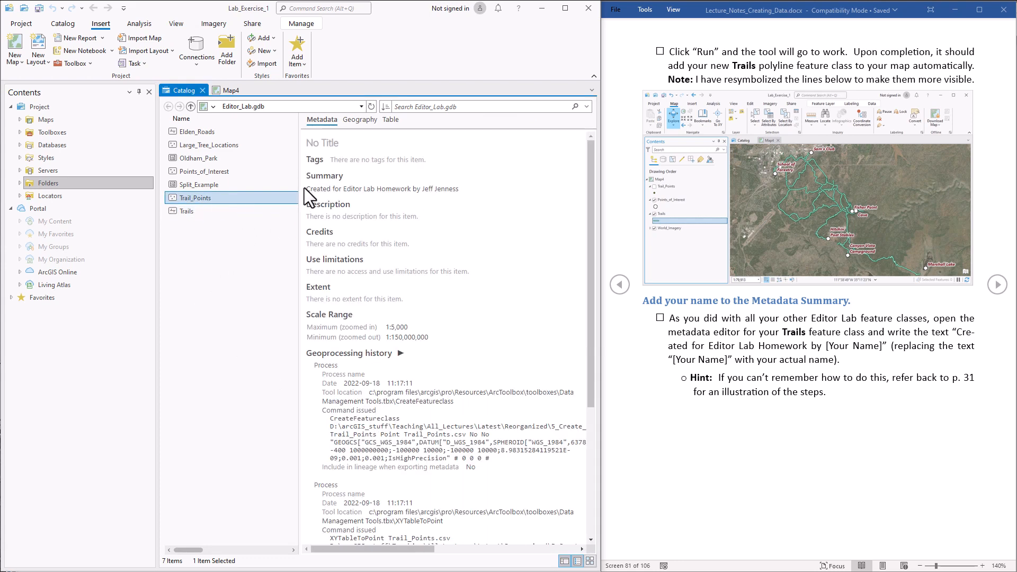
left_click_drag(305, 189, 455, 190)
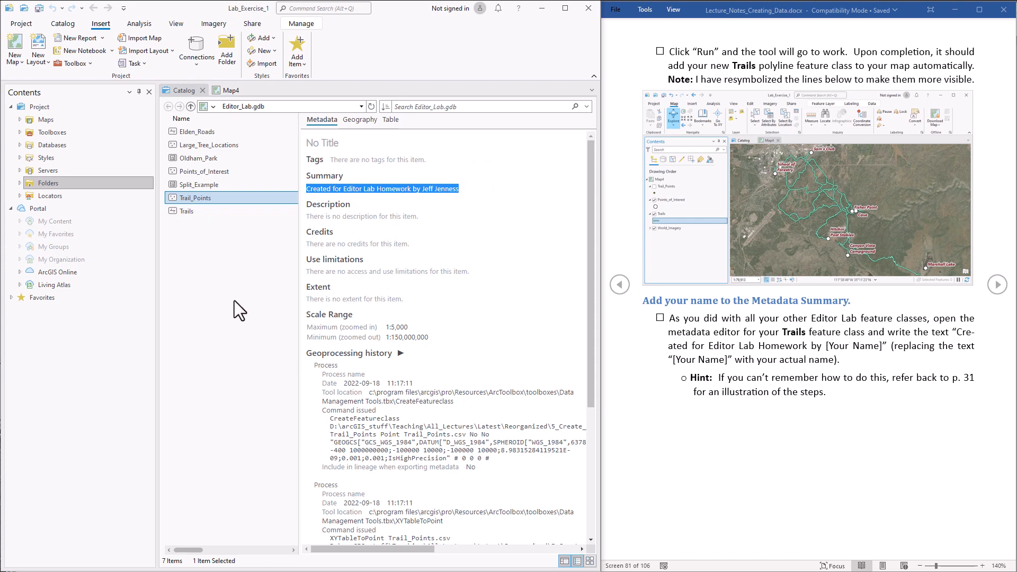